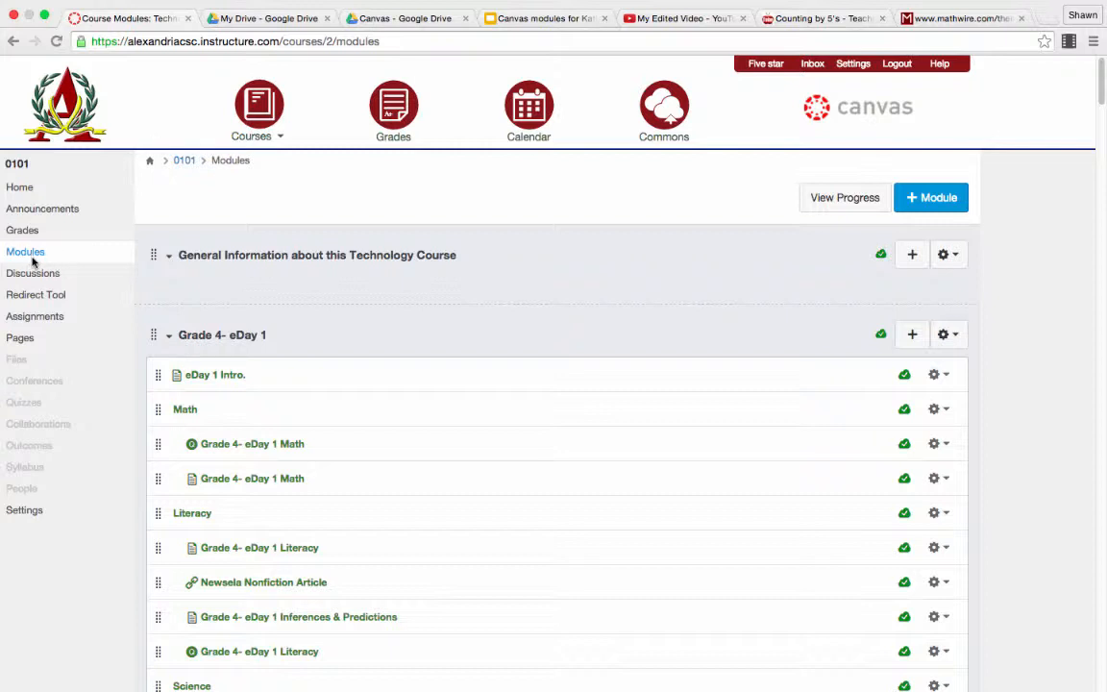
Step: Create a new wiki page in the course and title it "Counting by 5s video"
click(21, 338)
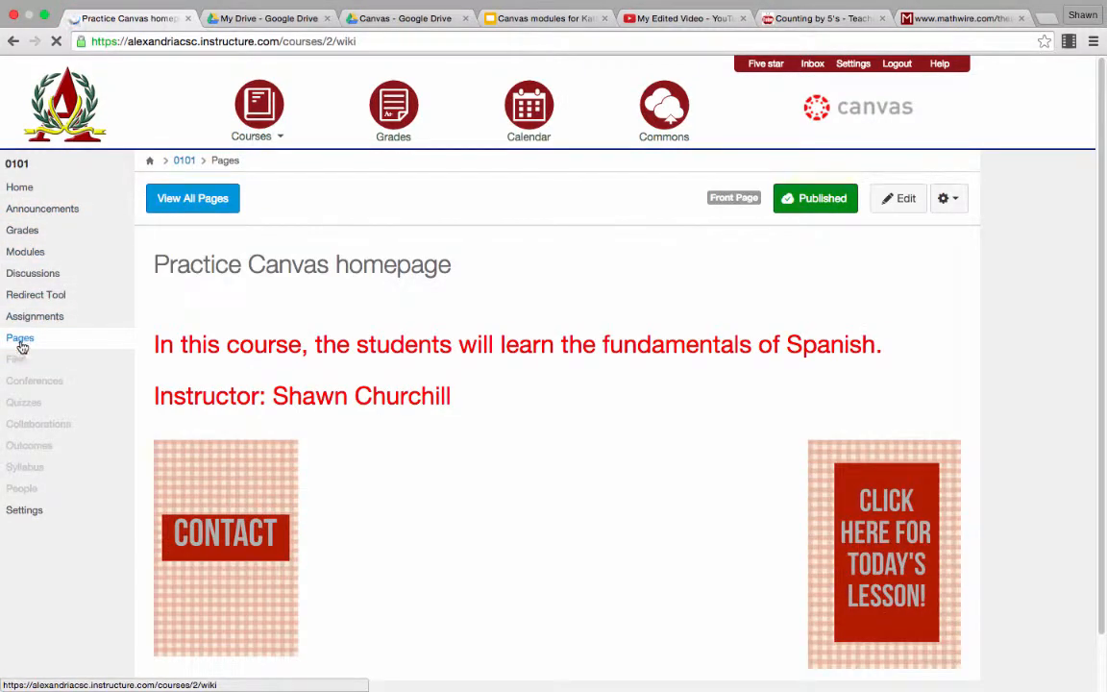
click(22, 345)
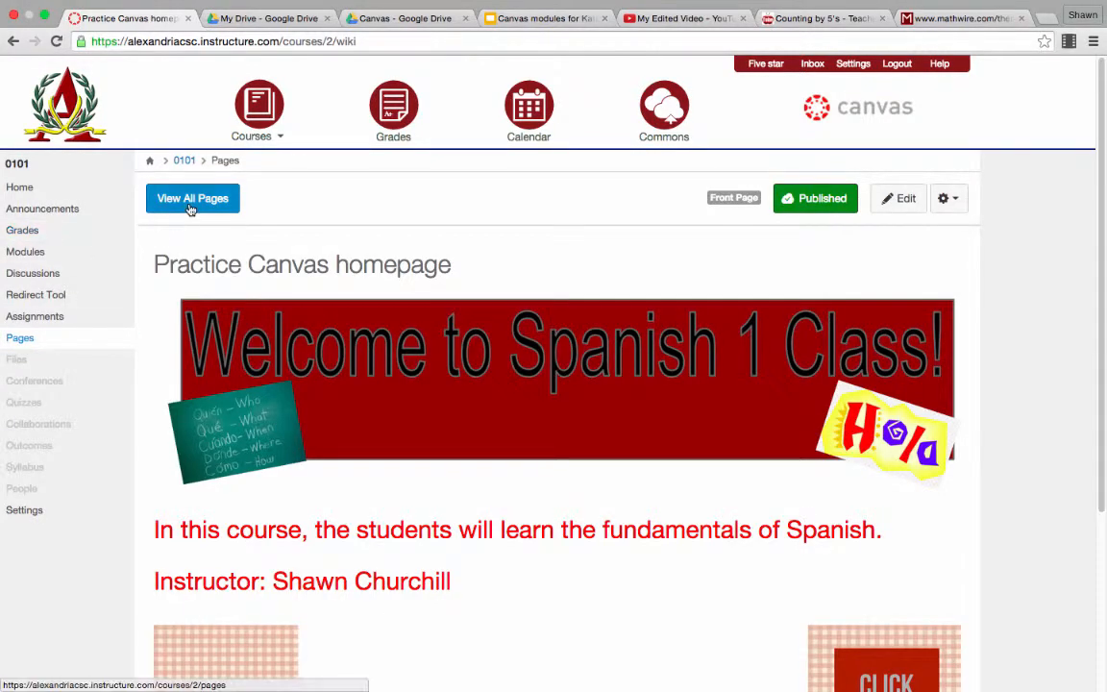
click(189, 199)
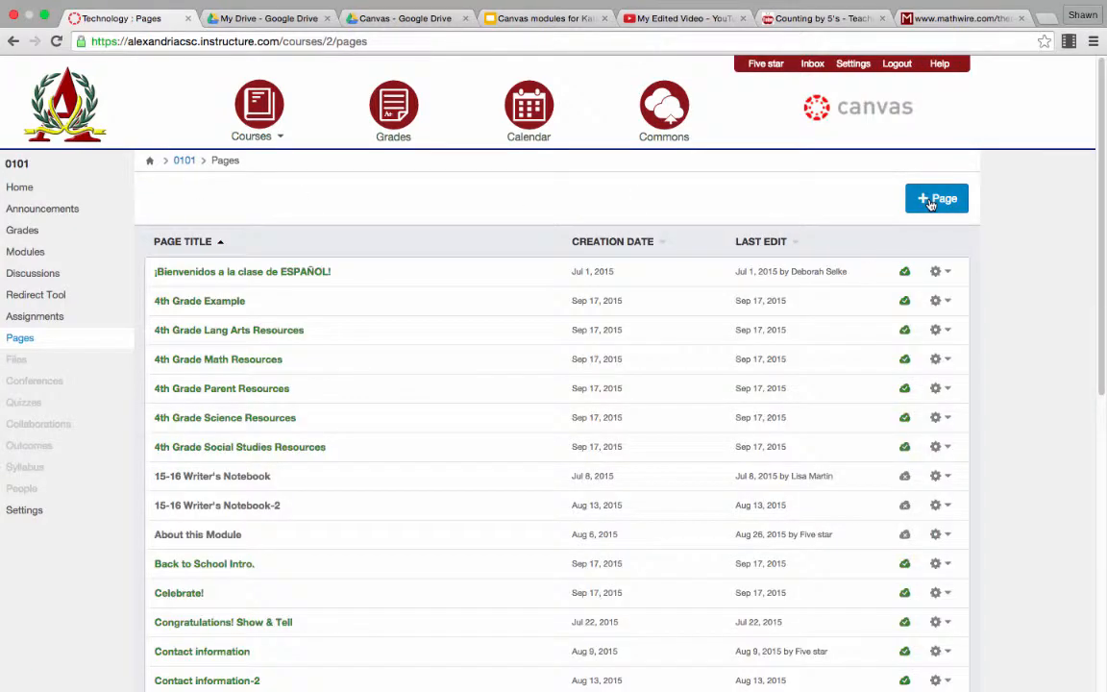
click(930, 205)
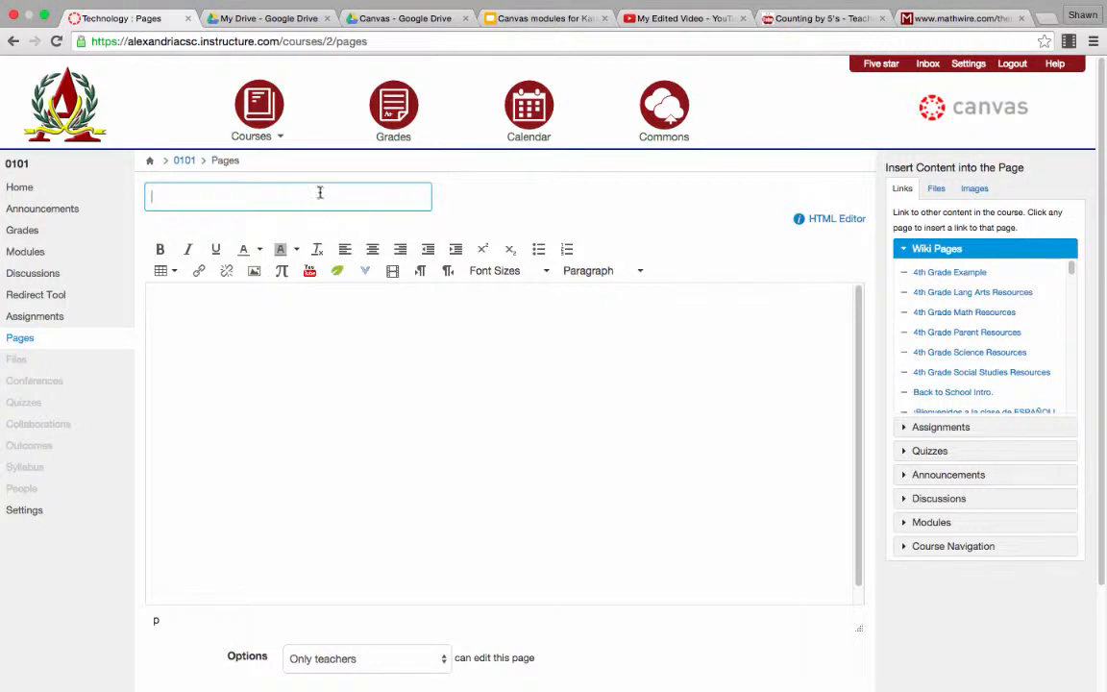
click(320, 193)
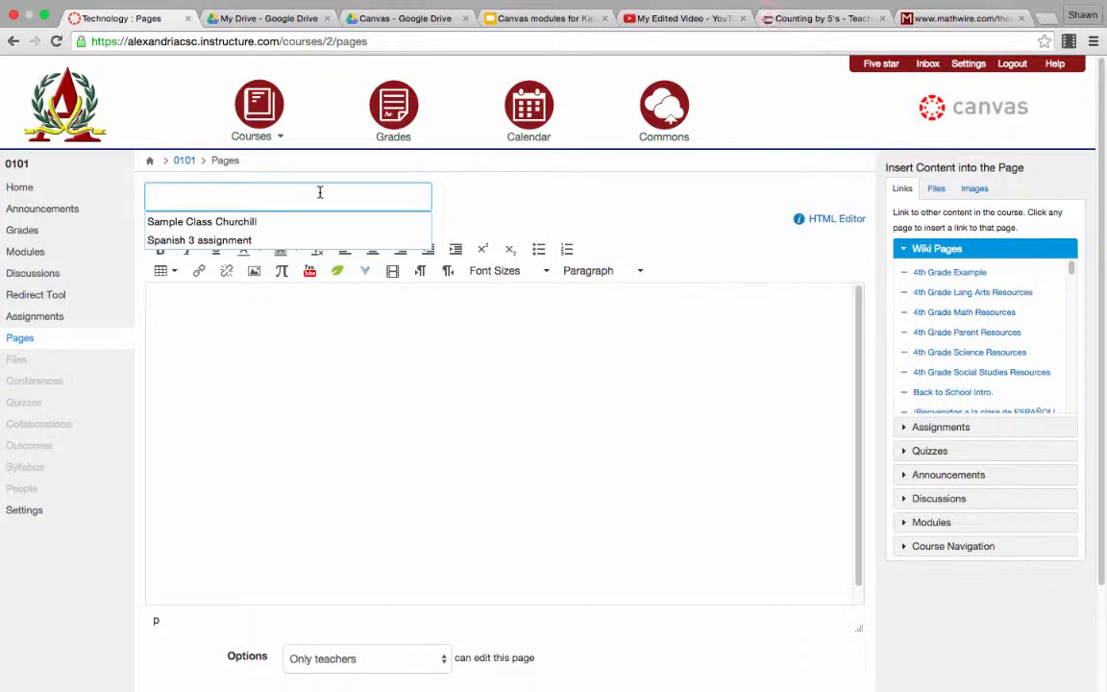
text(Counting b)
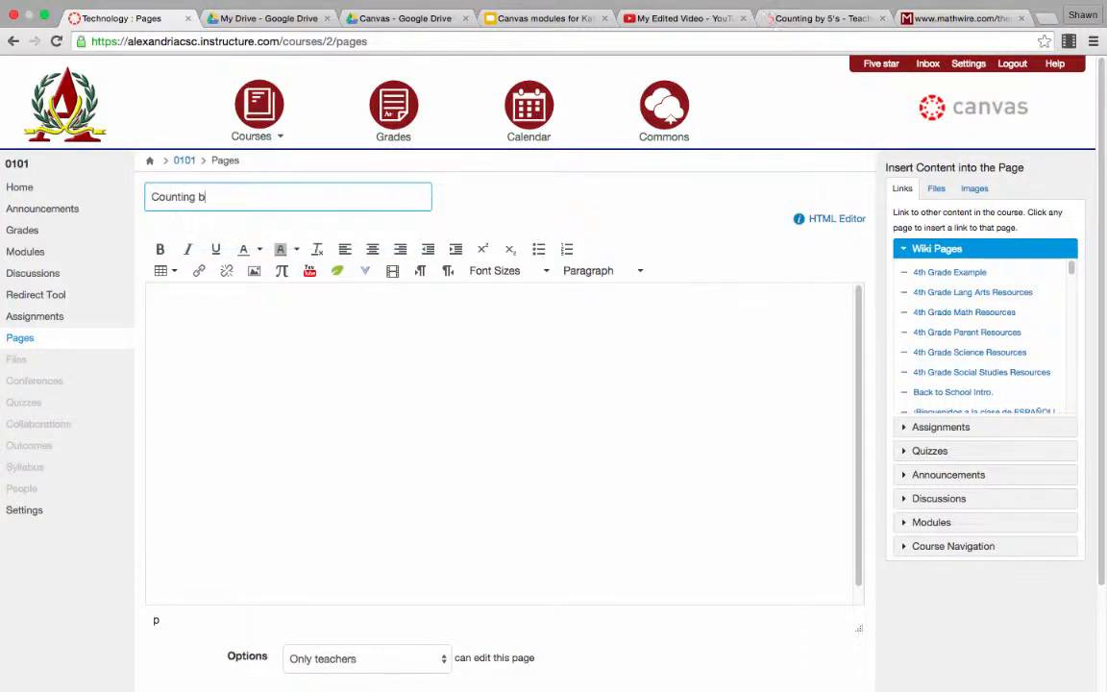
text(y 5s video)
click(226, 323)
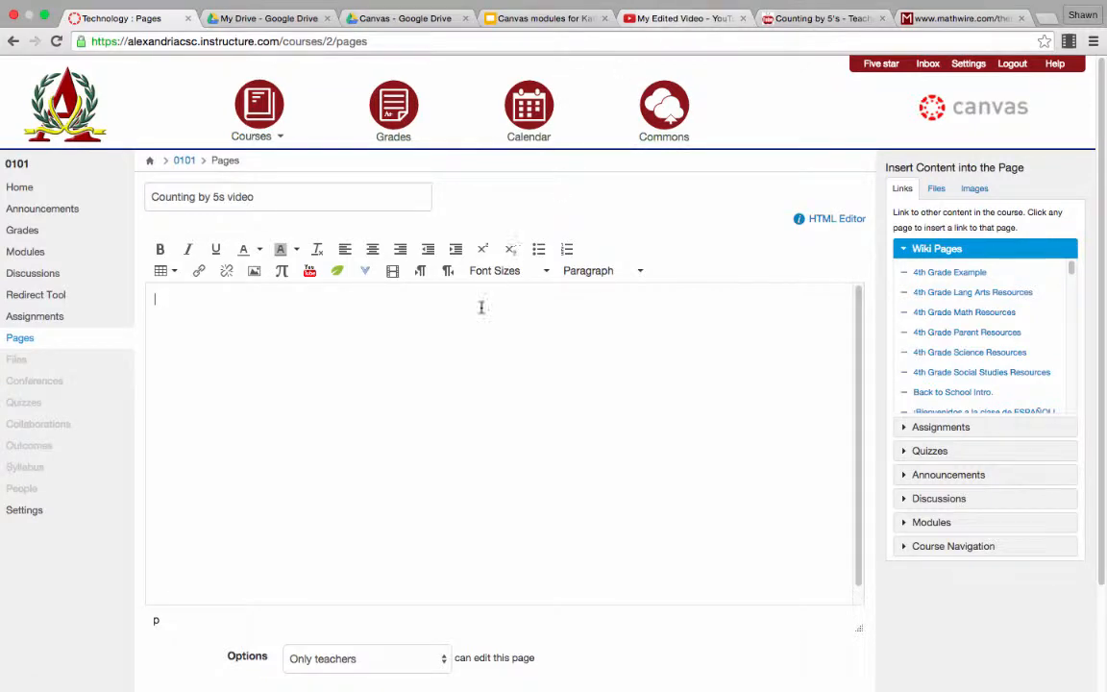
Step: Switch to YouTube and copy the full iframe embed code of "My Edited Video"
click(663, 18)
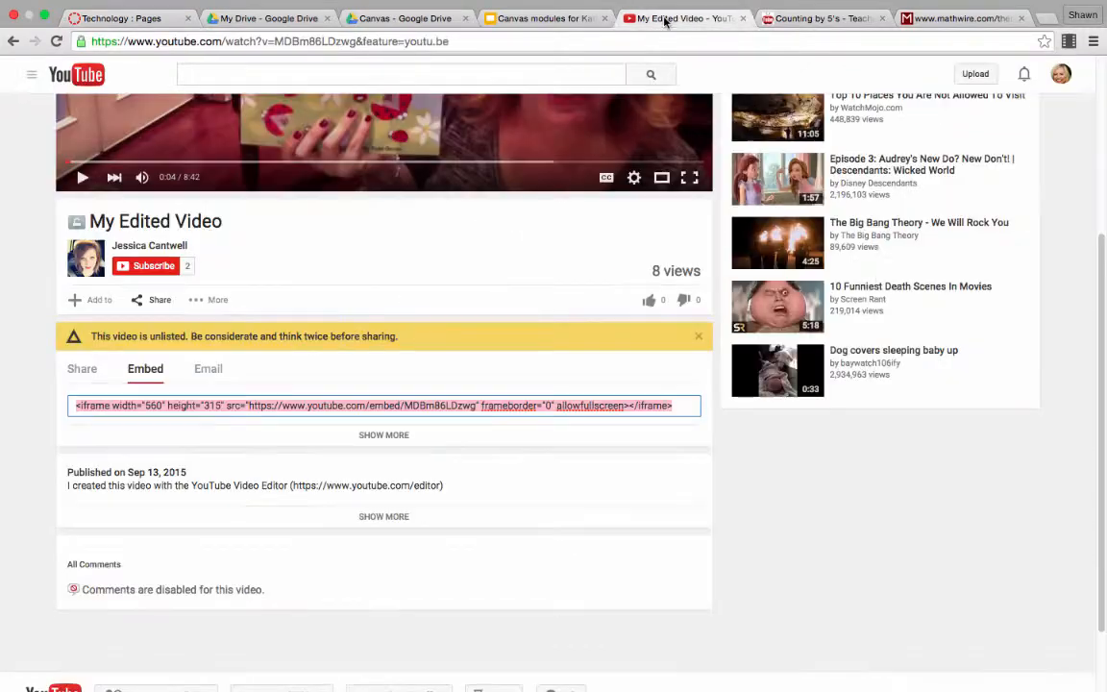
drag(1095, 338, 1105, 137)
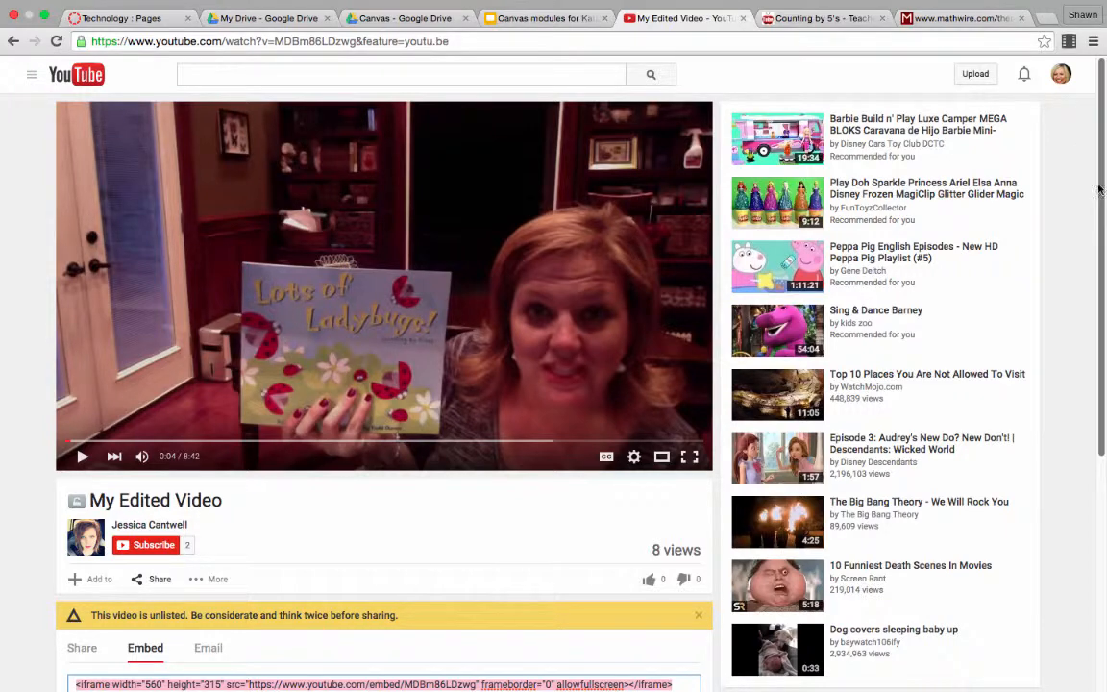
scroll(1091, 250, down, 3)
scroll(1090, 298, down, 4)
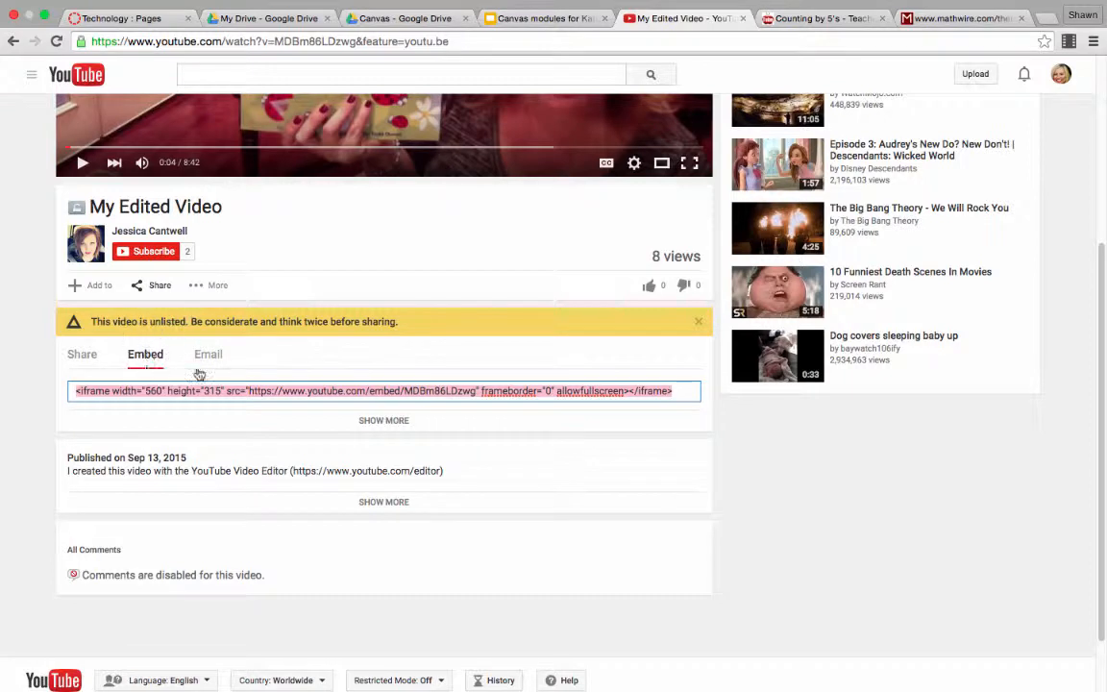
click(75, 391)
drag(75, 391, 689, 396)
key(super+c)
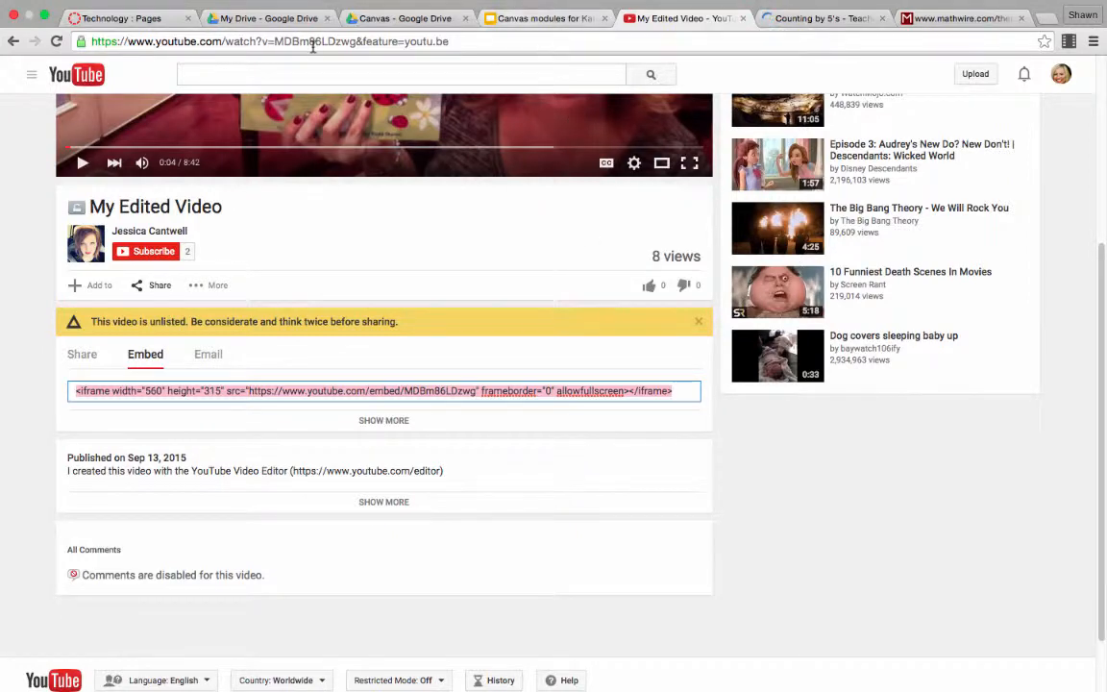
Step: Back in Canvas, paste the YouTube embed code into the new page as HTML, then save and publish the page
click(151, 21)
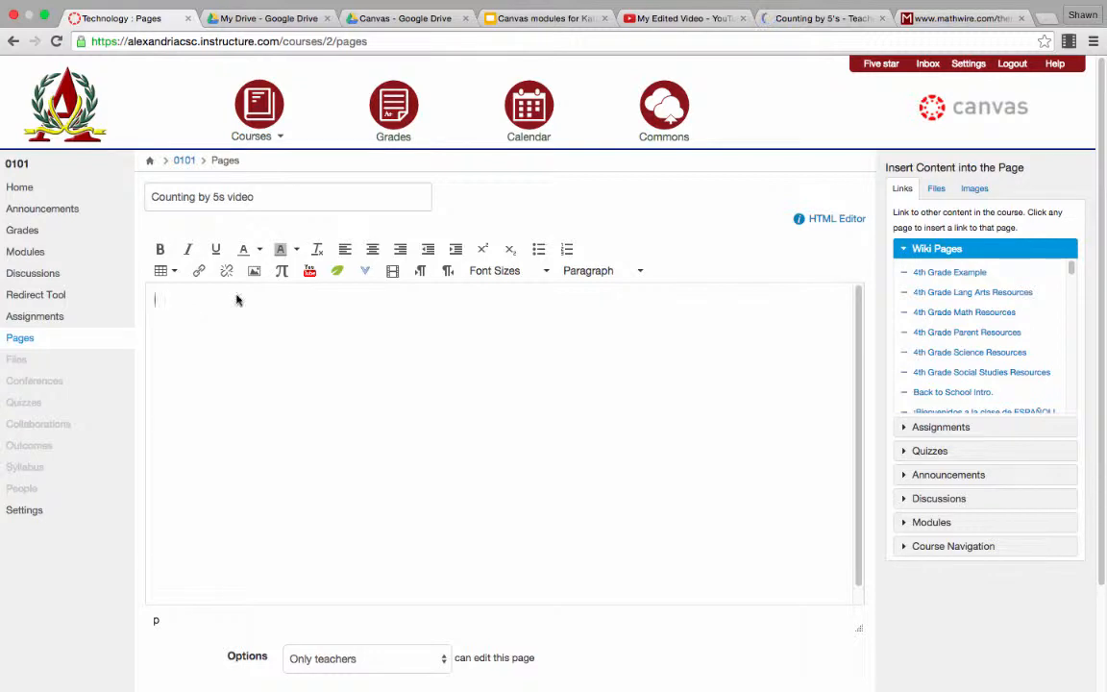
click(825, 220)
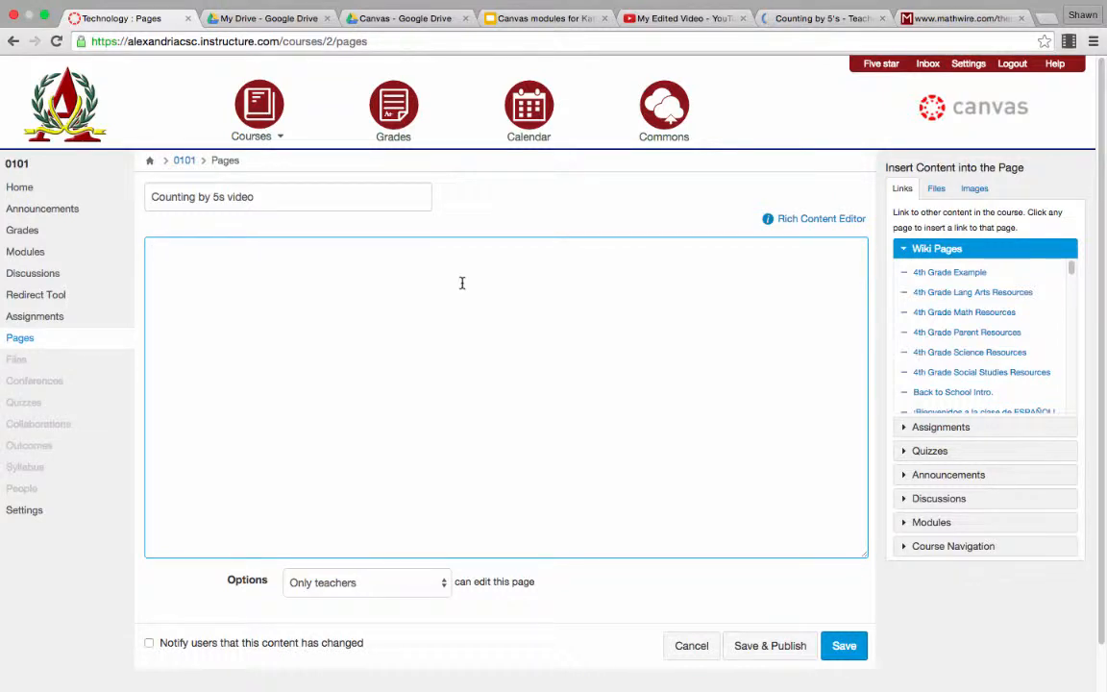
key(super+v)
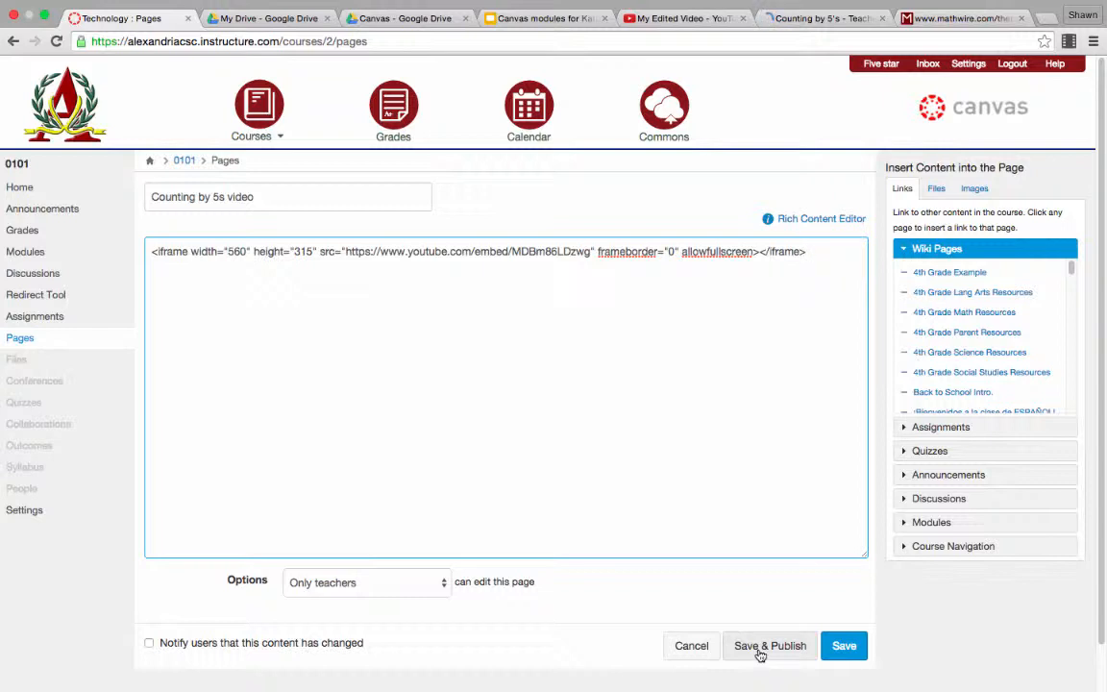
click(759, 653)
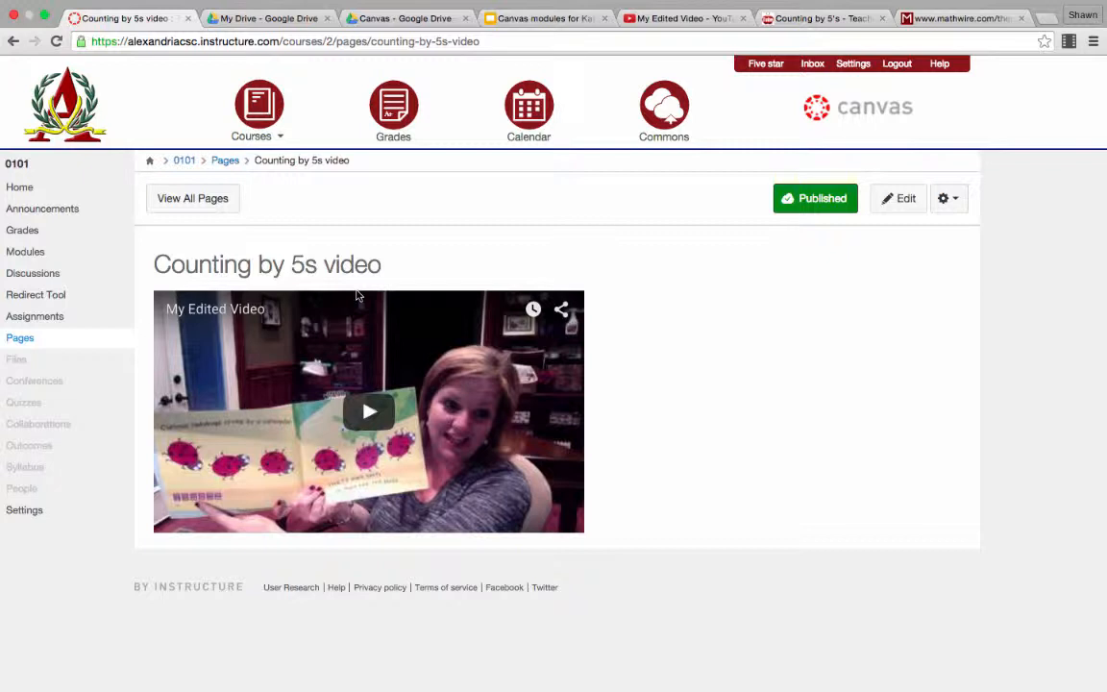
Step: In the course modules, start adding an item to the "Counting by 5s" module and set its type to Content Page
click(27, 258)
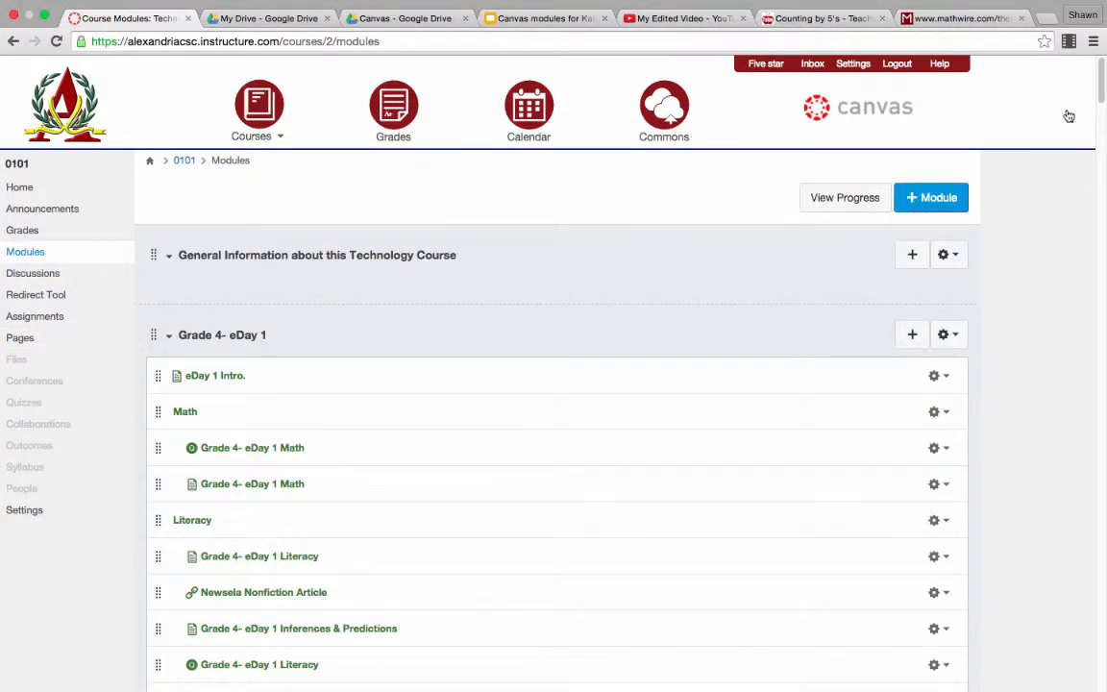
drag(1101, 82, 1101, 658)
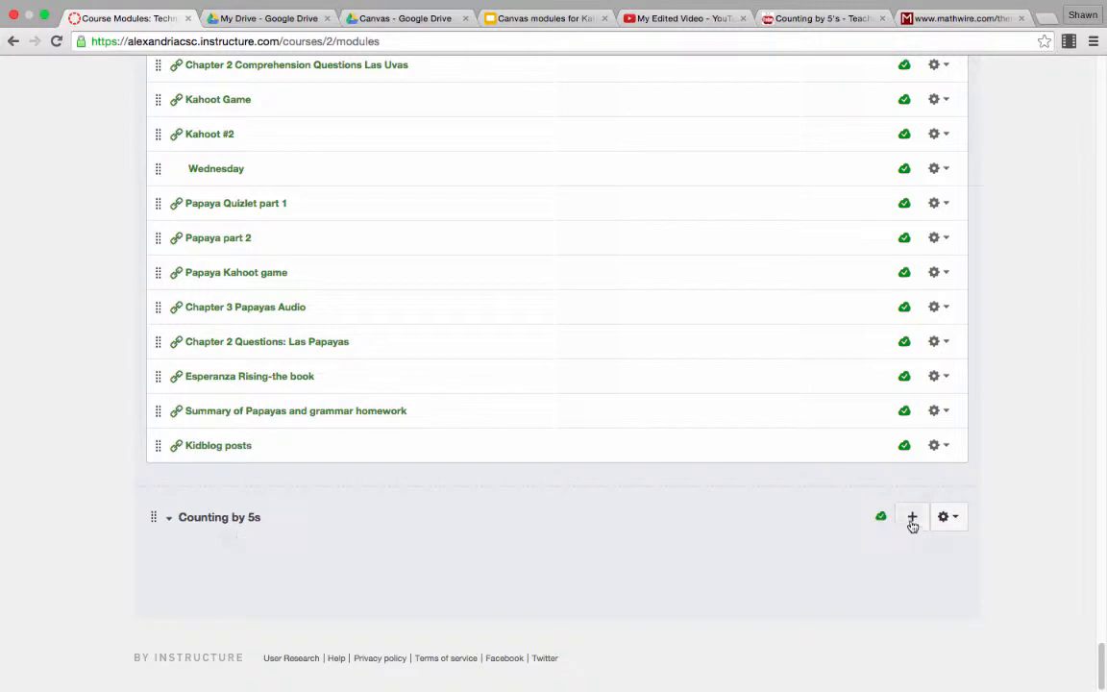
click(912, 519)
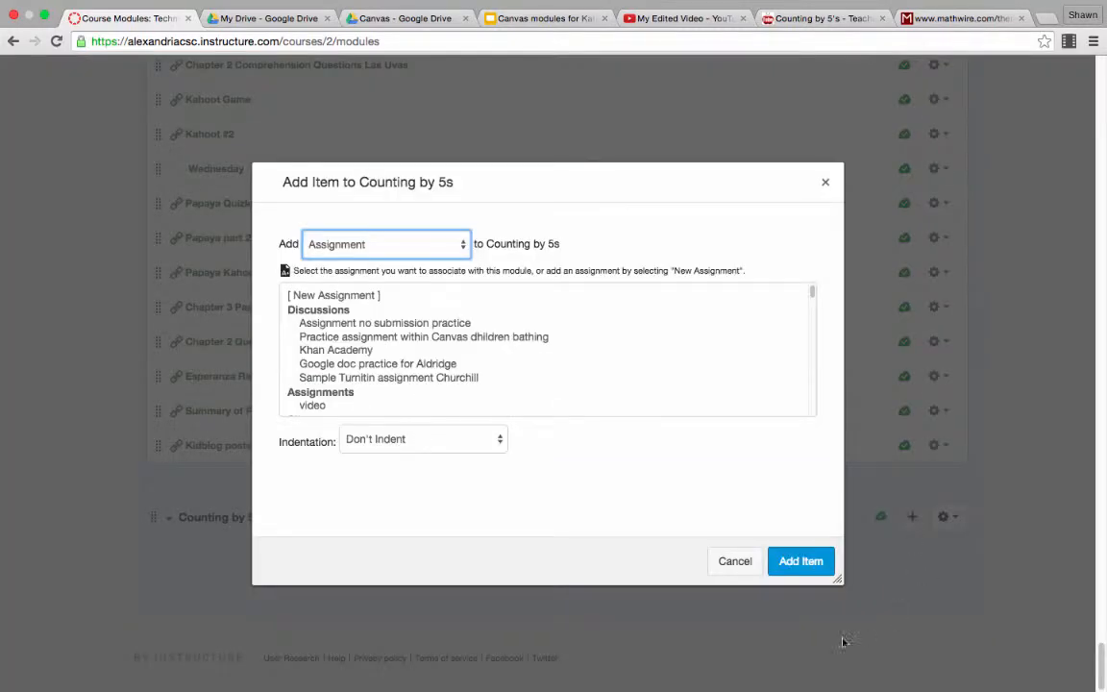
click(735, 561)
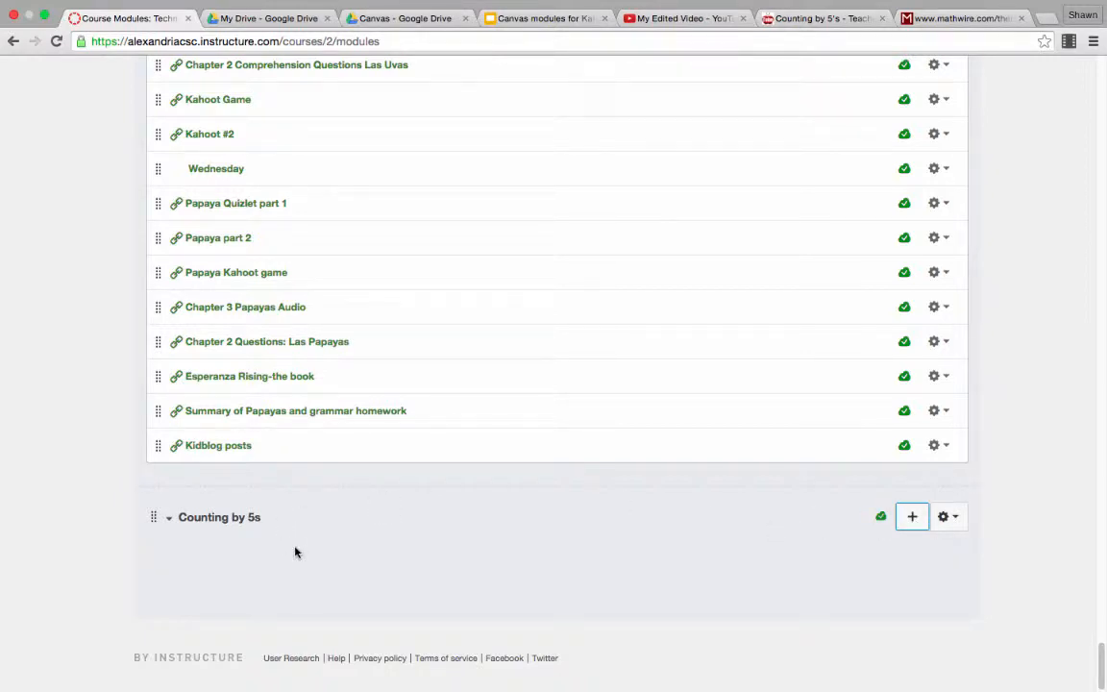
click(911, 518)
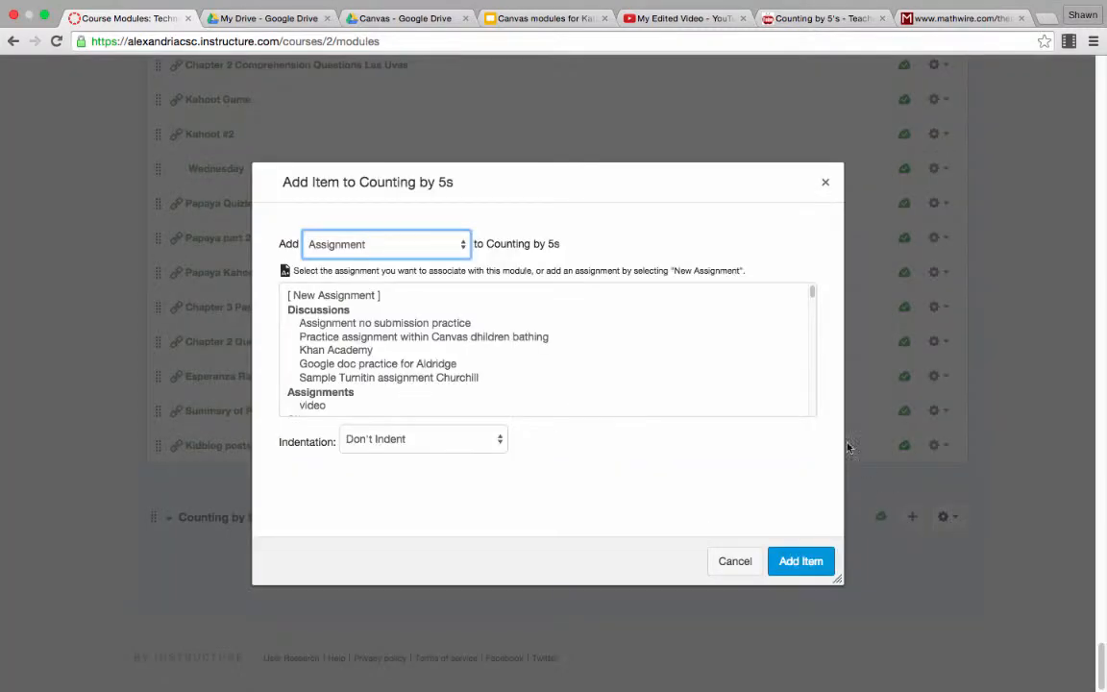
click(463, 248)
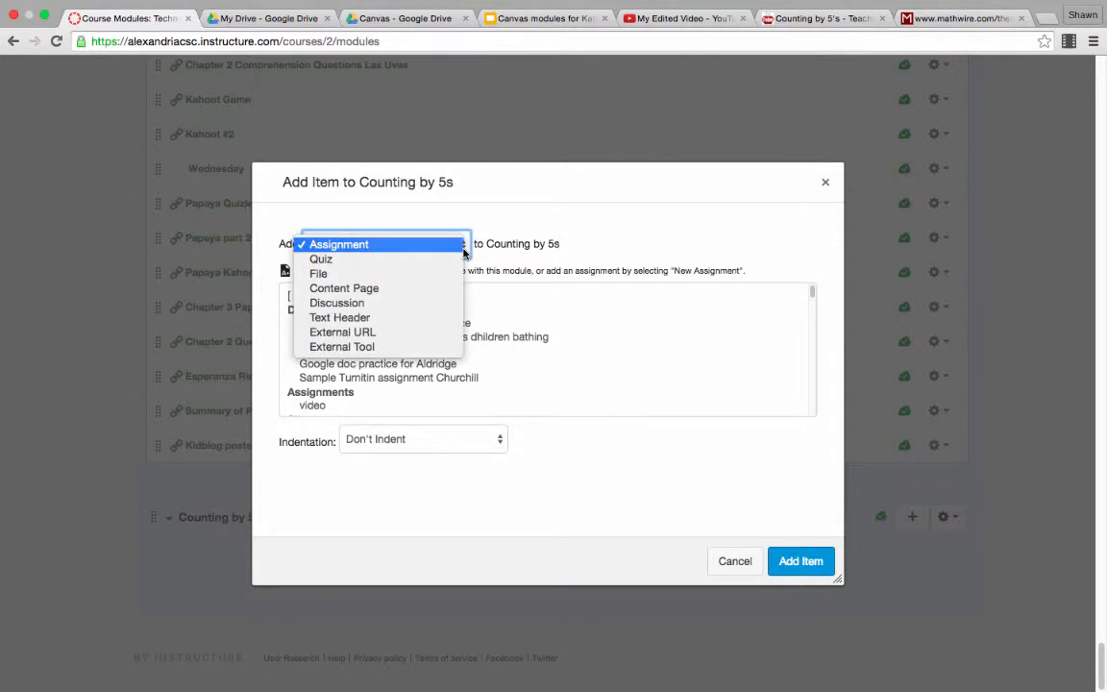
key(Escape)
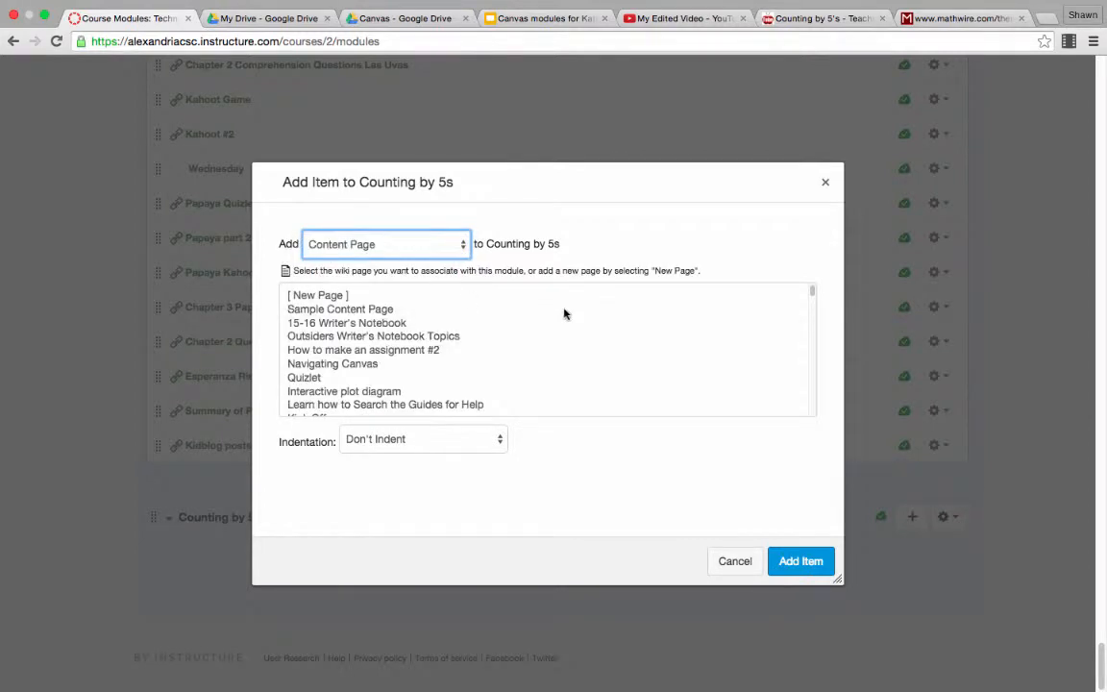
Step: Choose the existing page "Counting by 5s" and add it to the module without indentation
click(813, 296)
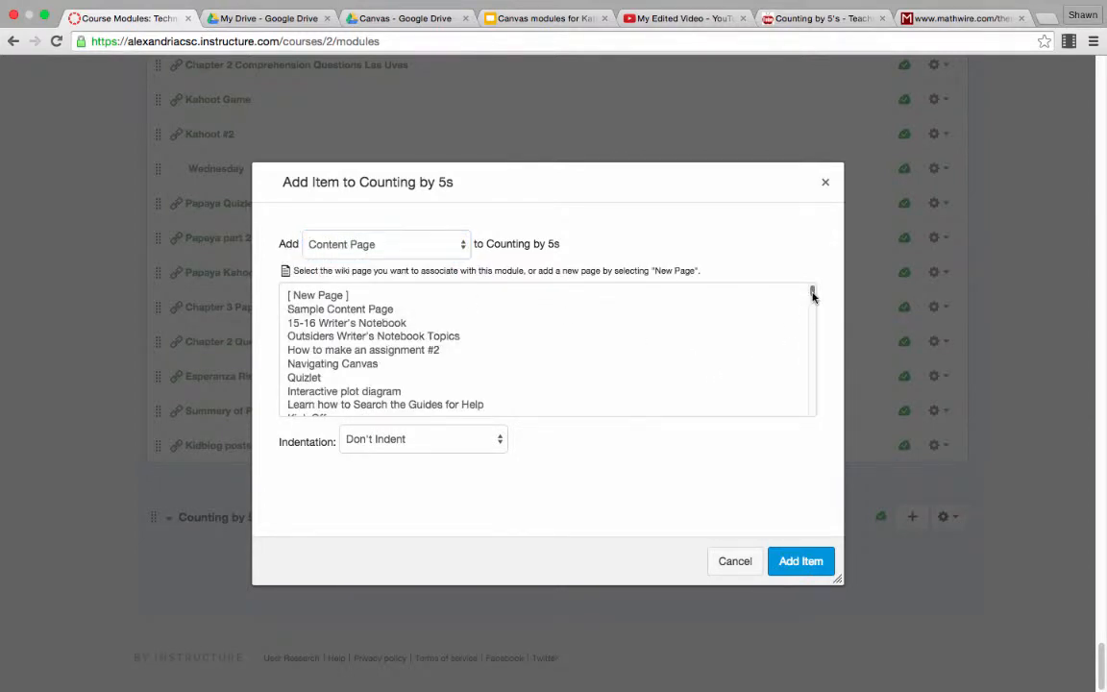
drag(813, 296, 809, 307)
scroll(807, 308, down, 1)
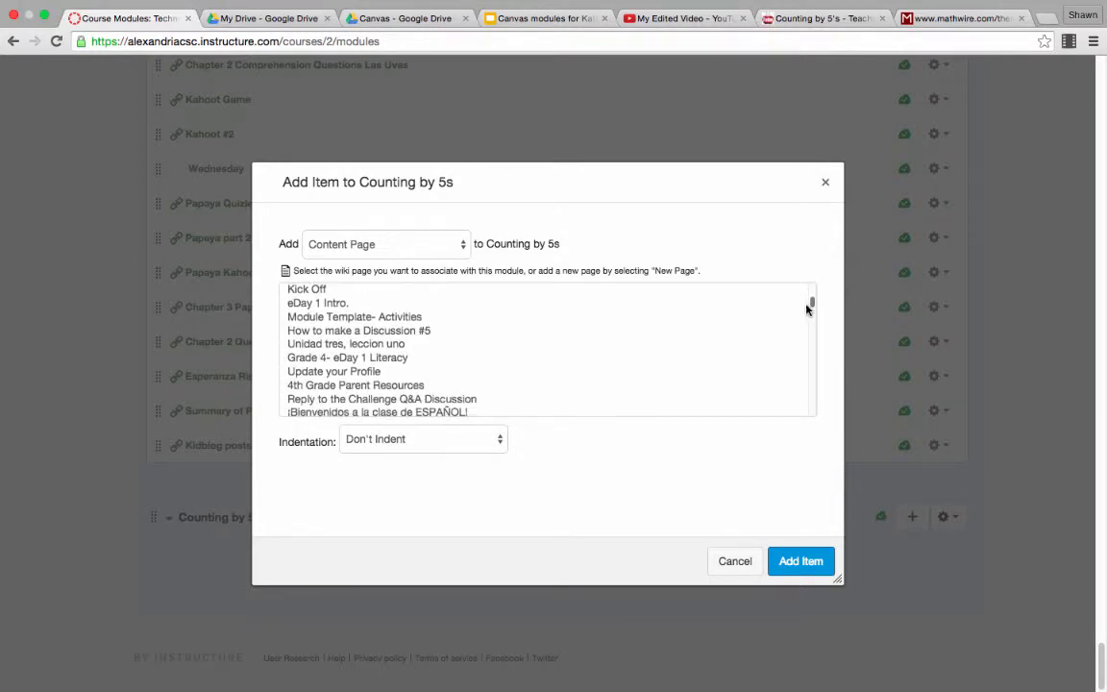
scroll(807, 309, down, 5)
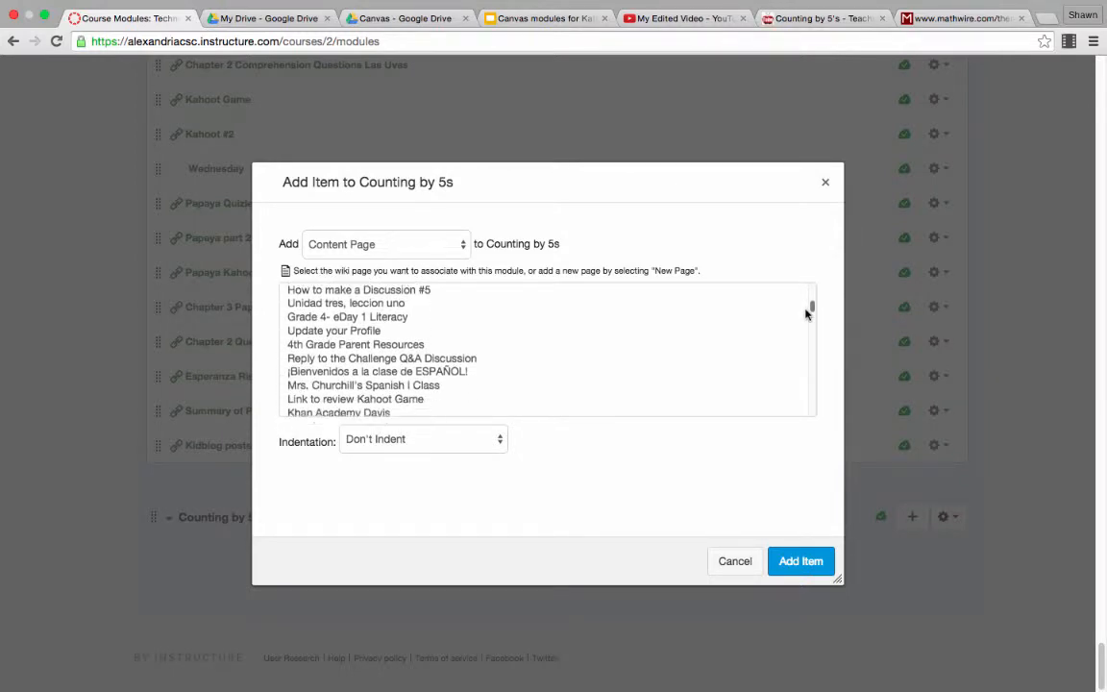
scroll(805, 318, down, 5)
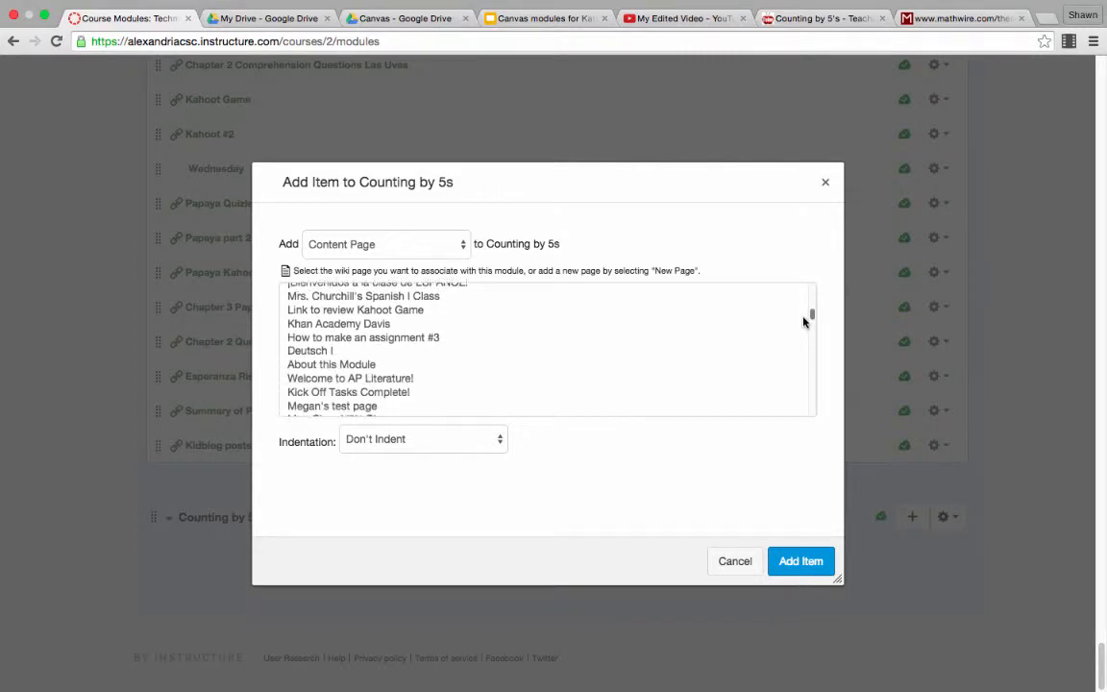
drag(804, 320, 800, 324)
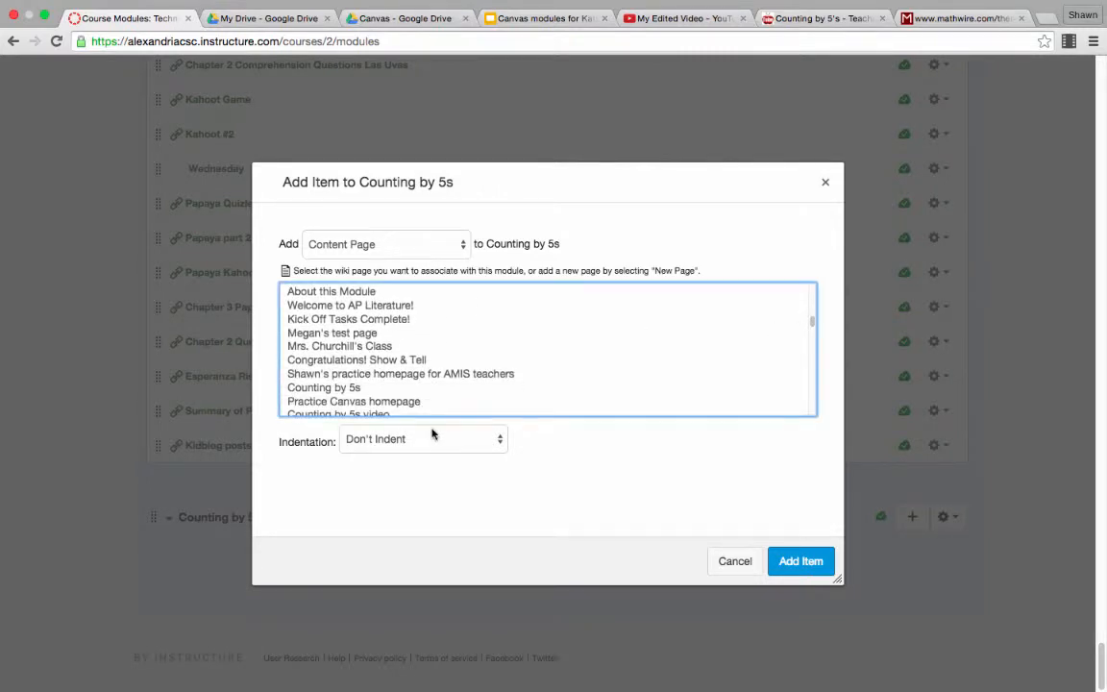
click(328, 388)
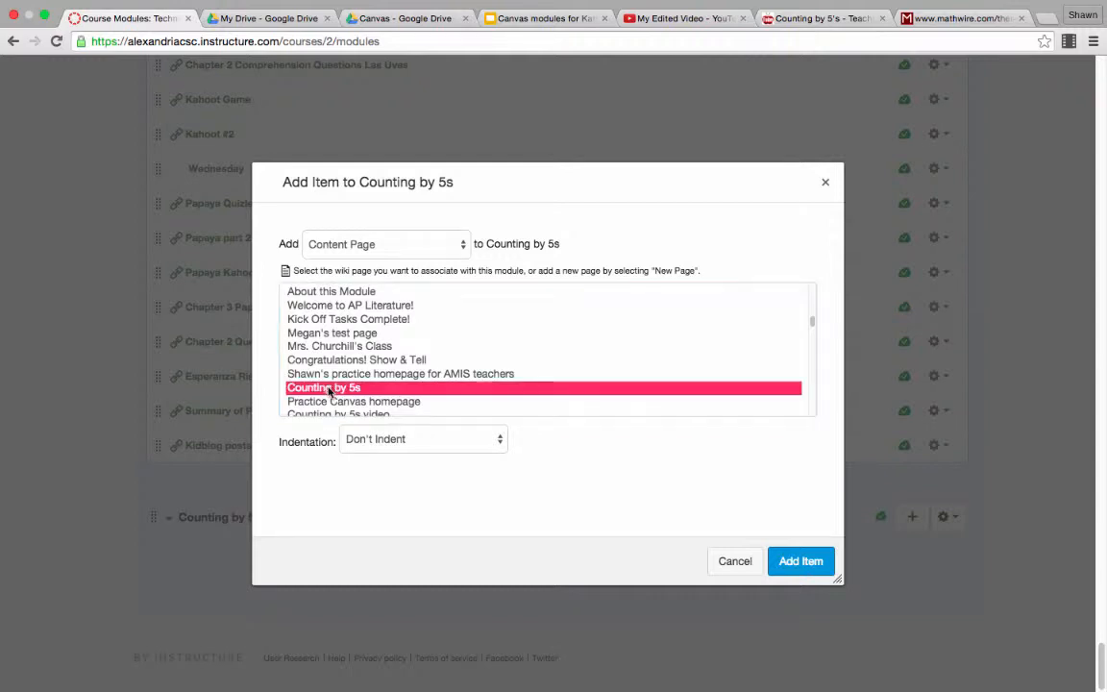
click(798, 564)
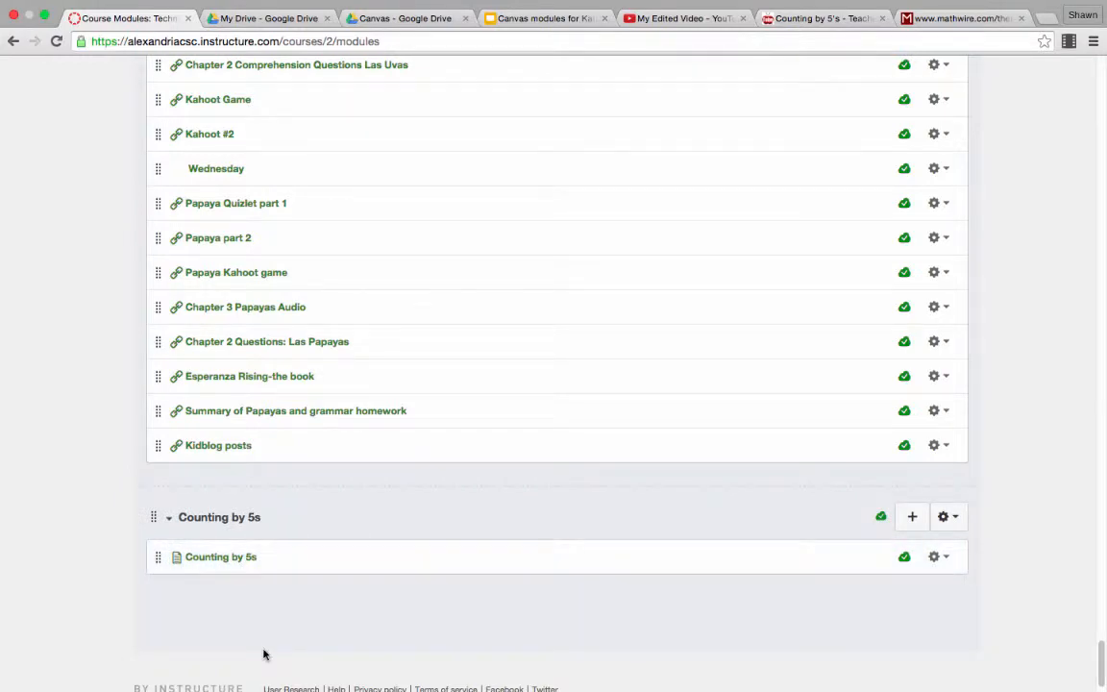
Step: Collapse and re-expand the "Counting by 5s" module to check its contents
click(214, 519)
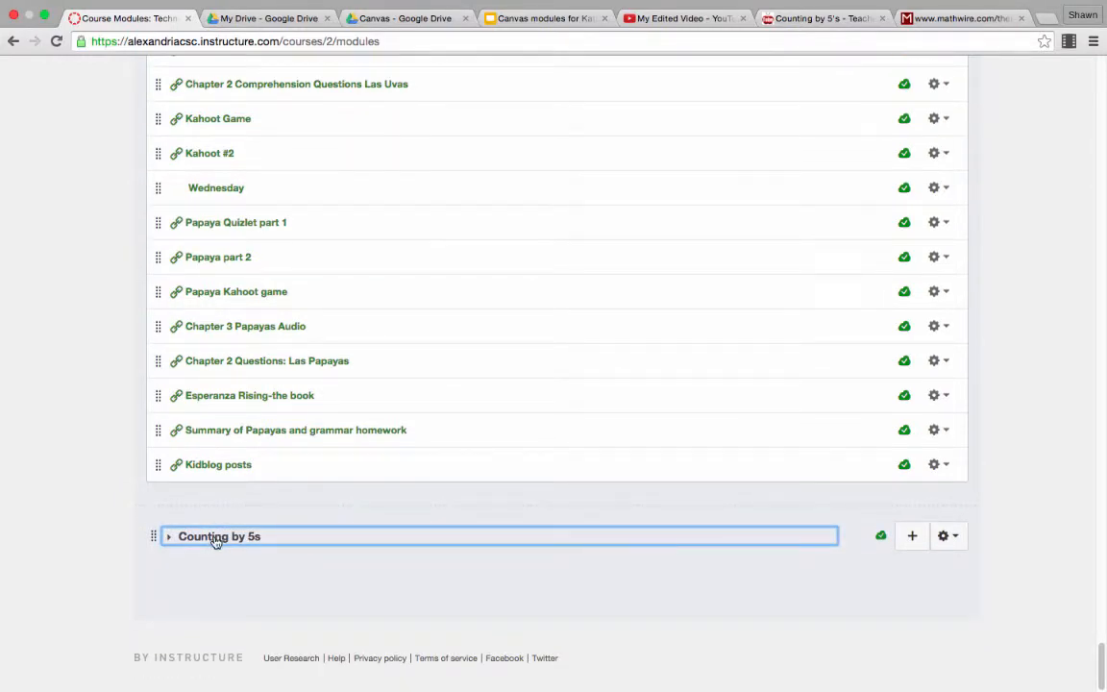
click(215, 537)
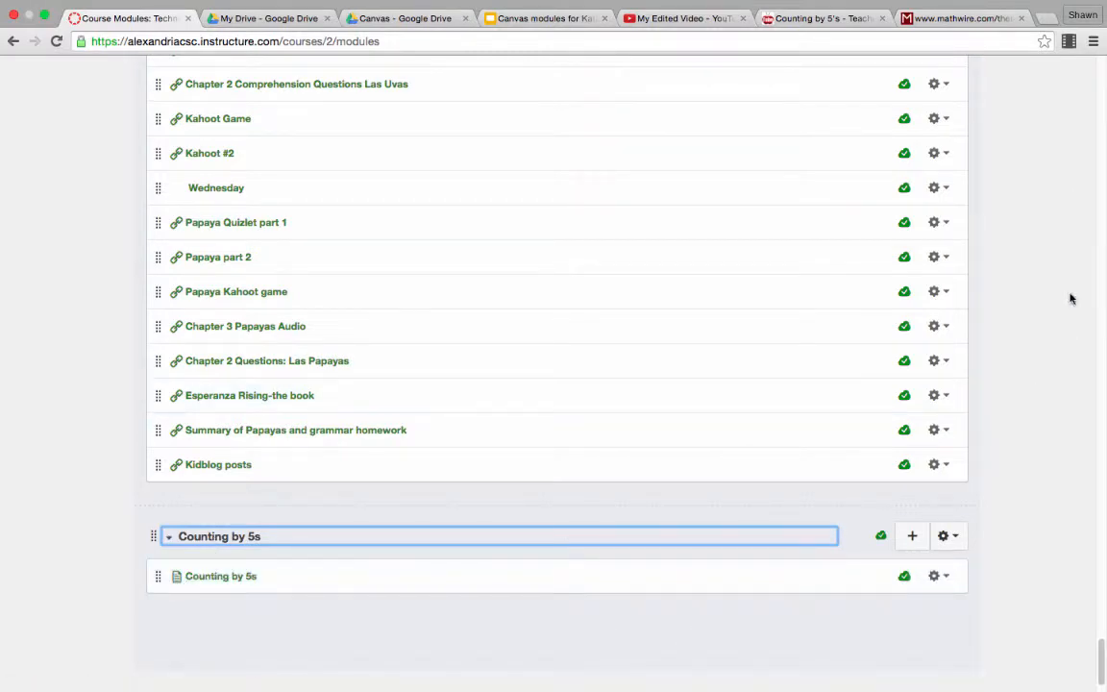
drag(1101, 667, 1099, 661)
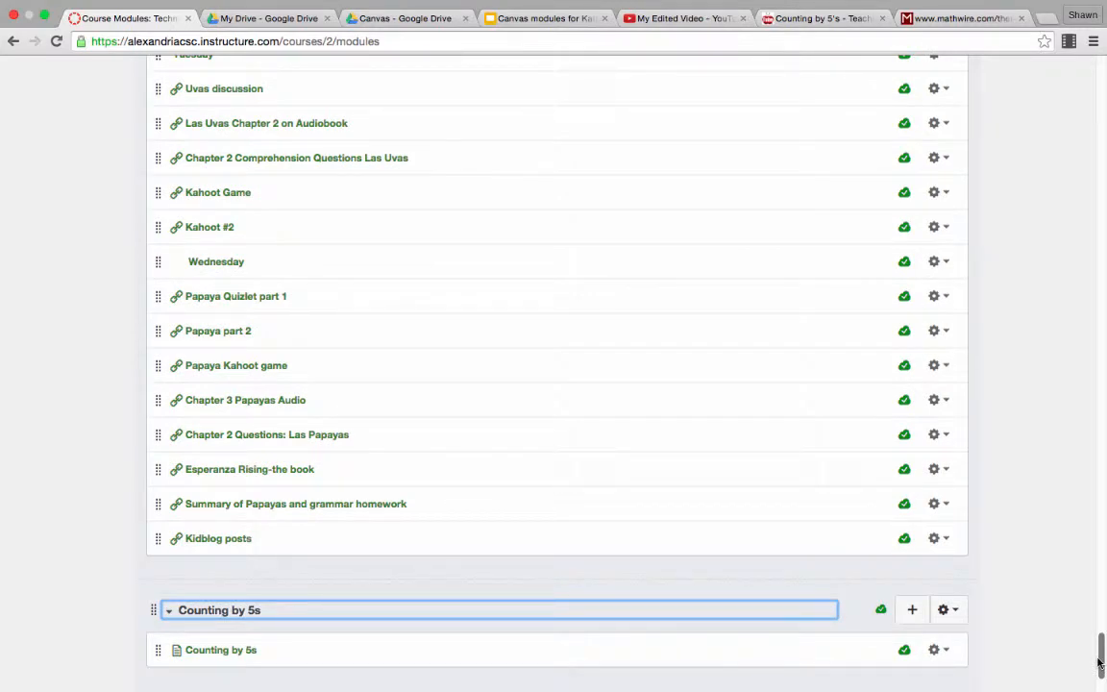
Step: Switch to the TeacherTube page "Counting by 5's" and copy the video's share link
click(808, 26)
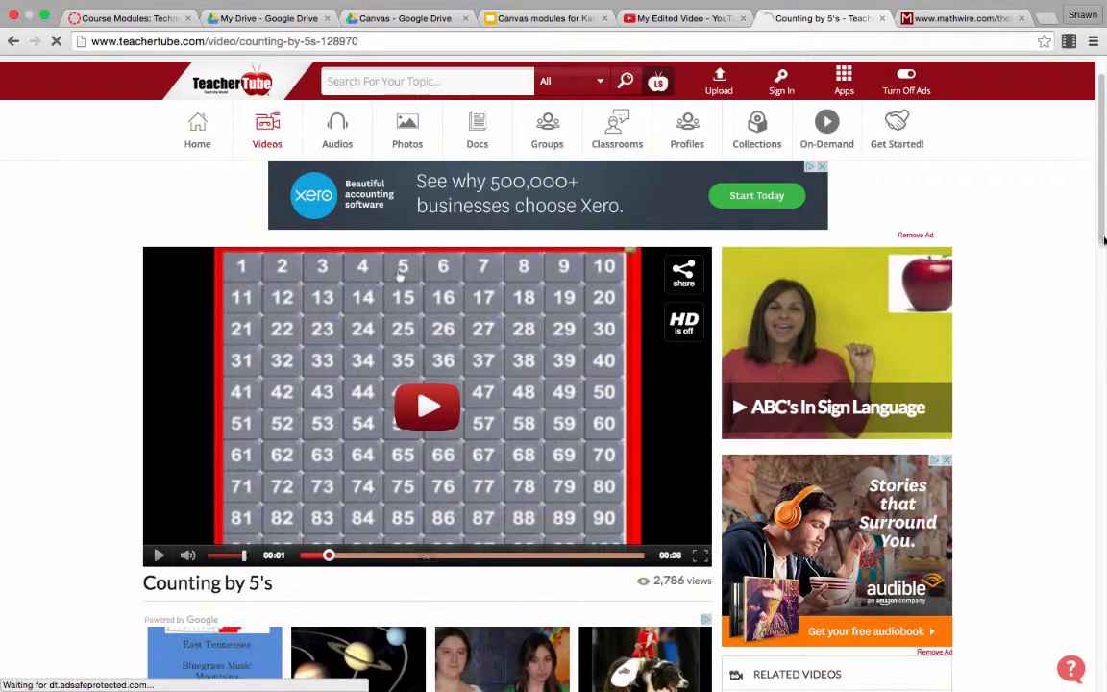
scroll(1056, 250, down, 2)
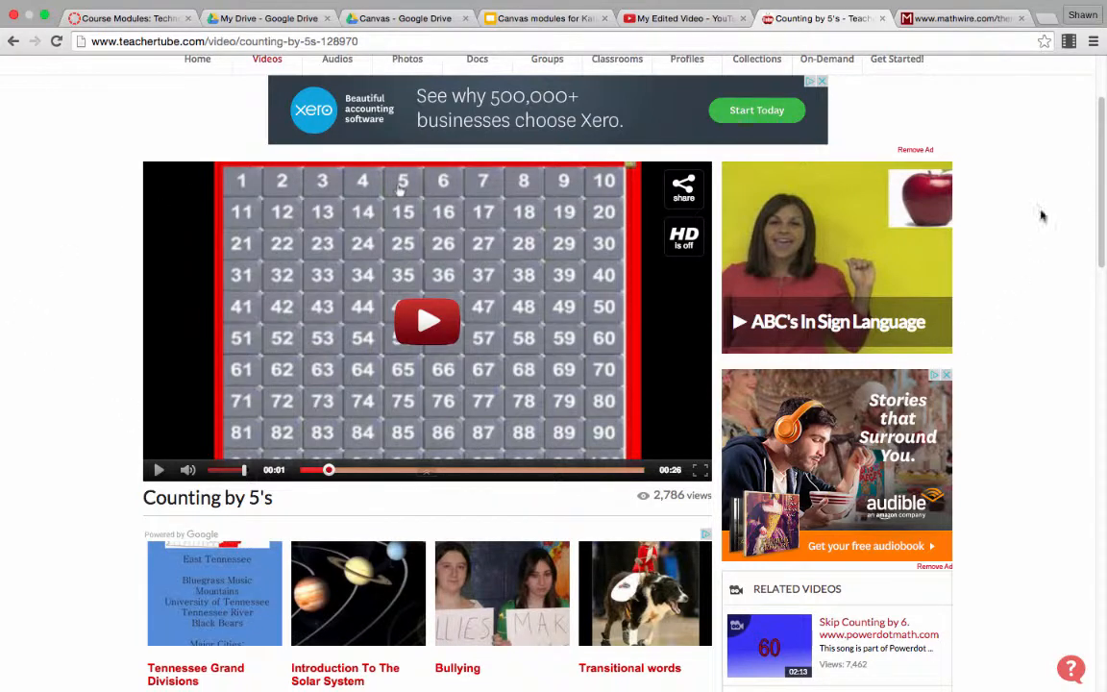
drag(1094, 205, 1094, 192)
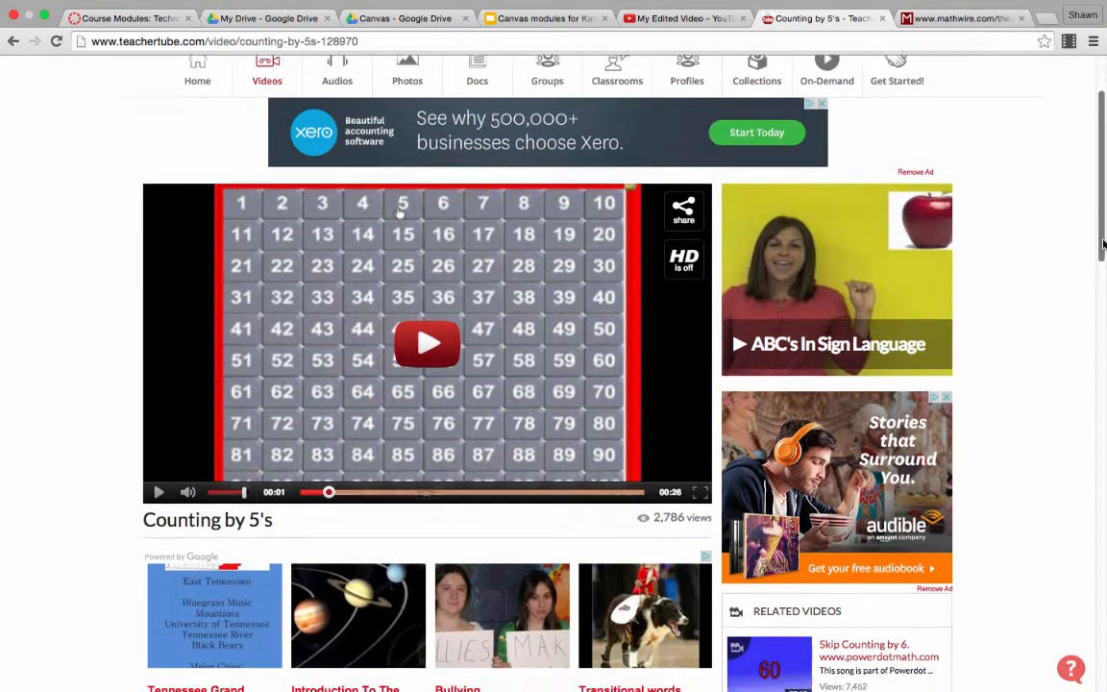
drag(1104, 243, 1081, 215)
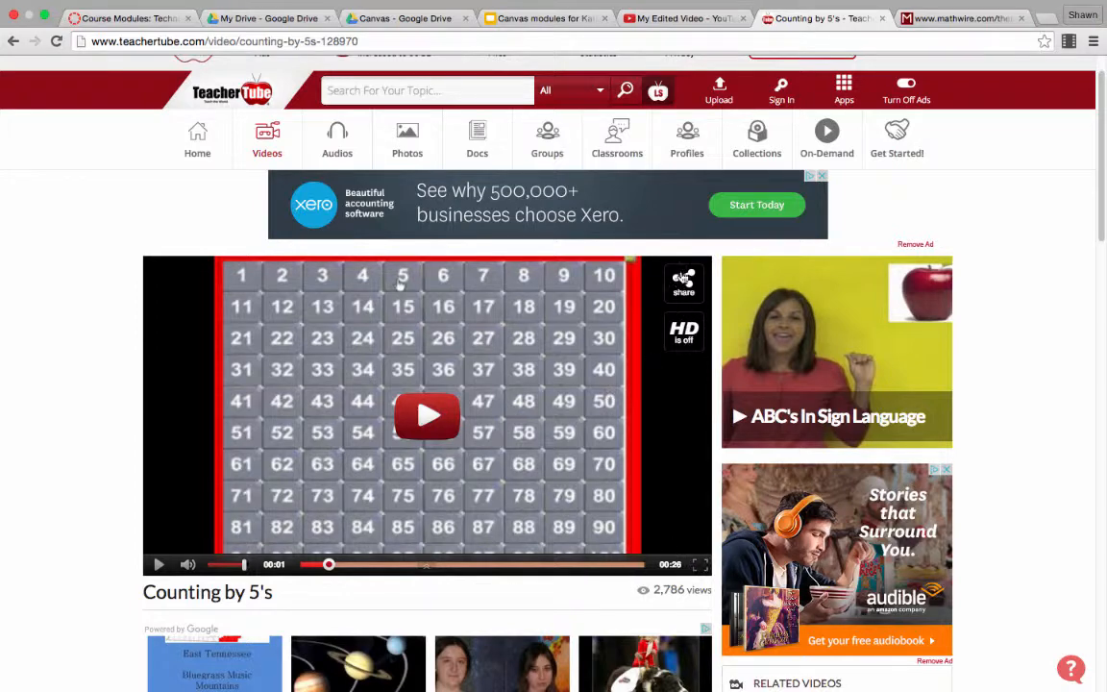
click(682, 280)
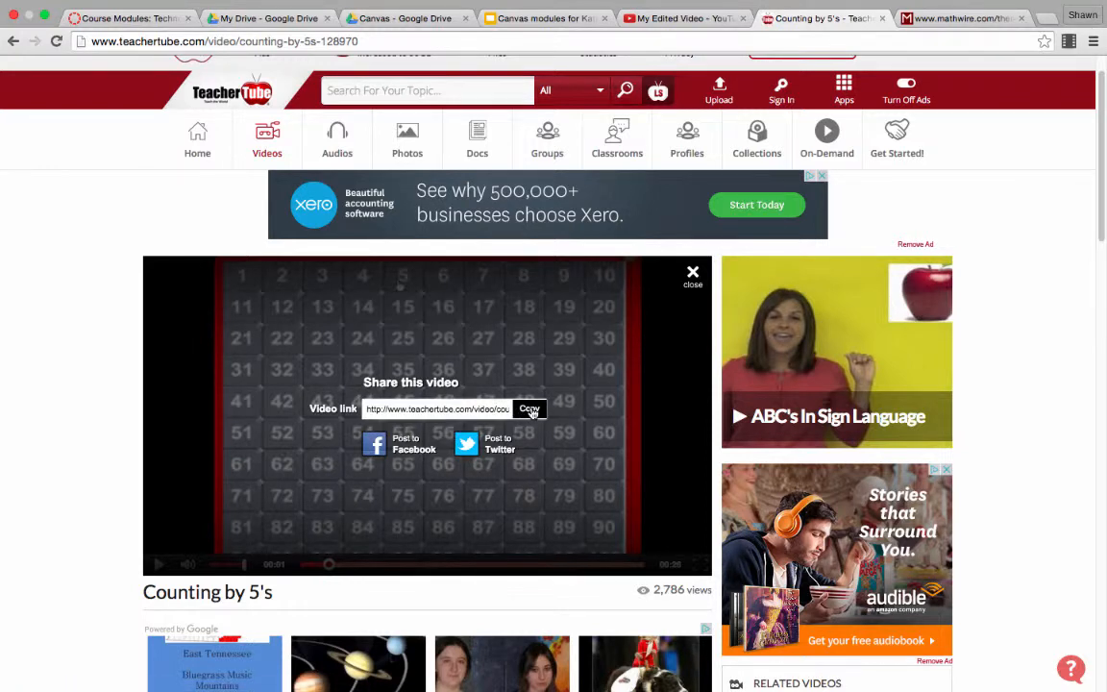
click(529, 409)
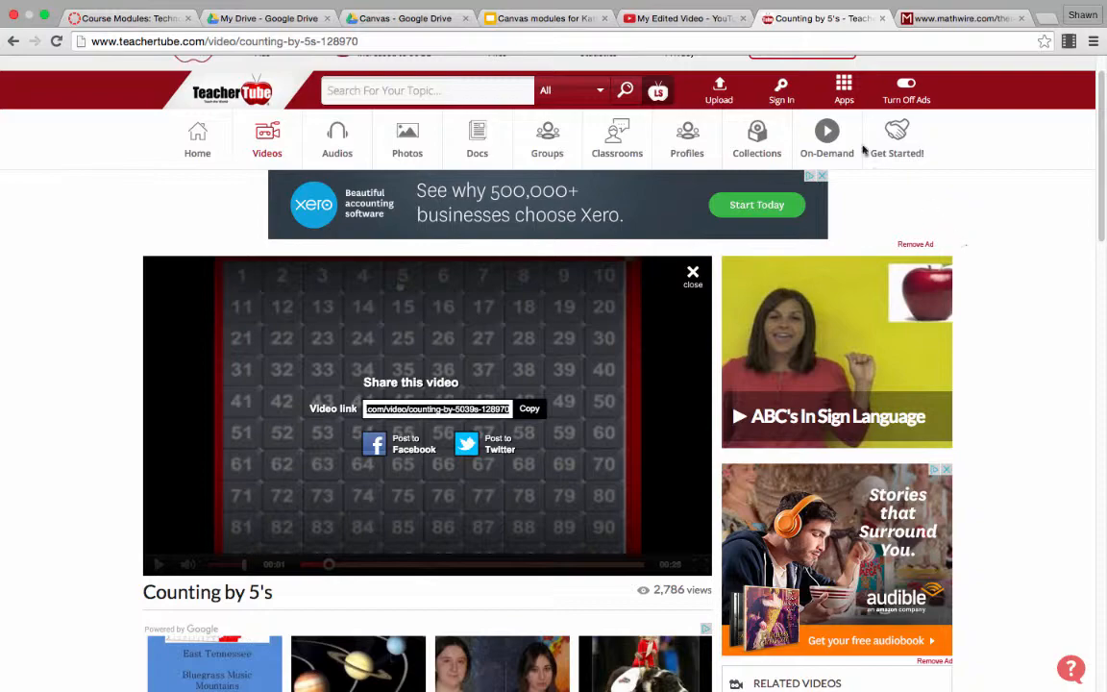
Step: Return to Canvas and create a new course page titled "Counting by 5 video"
click(135, 18)
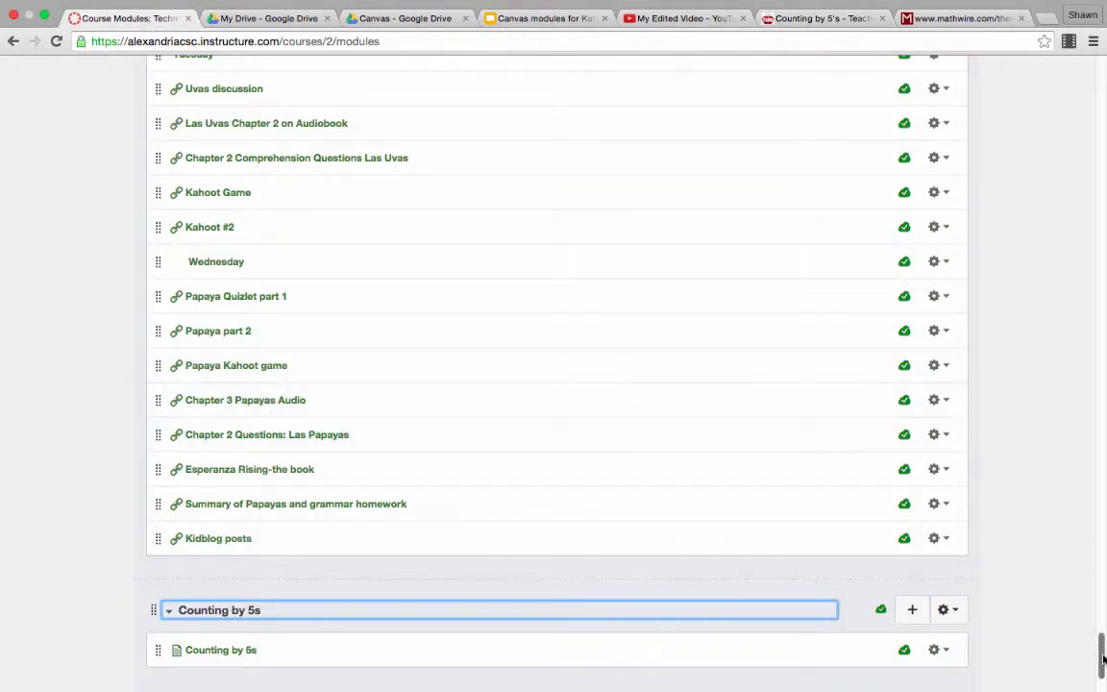
scroll(1105, 562, up, 20)
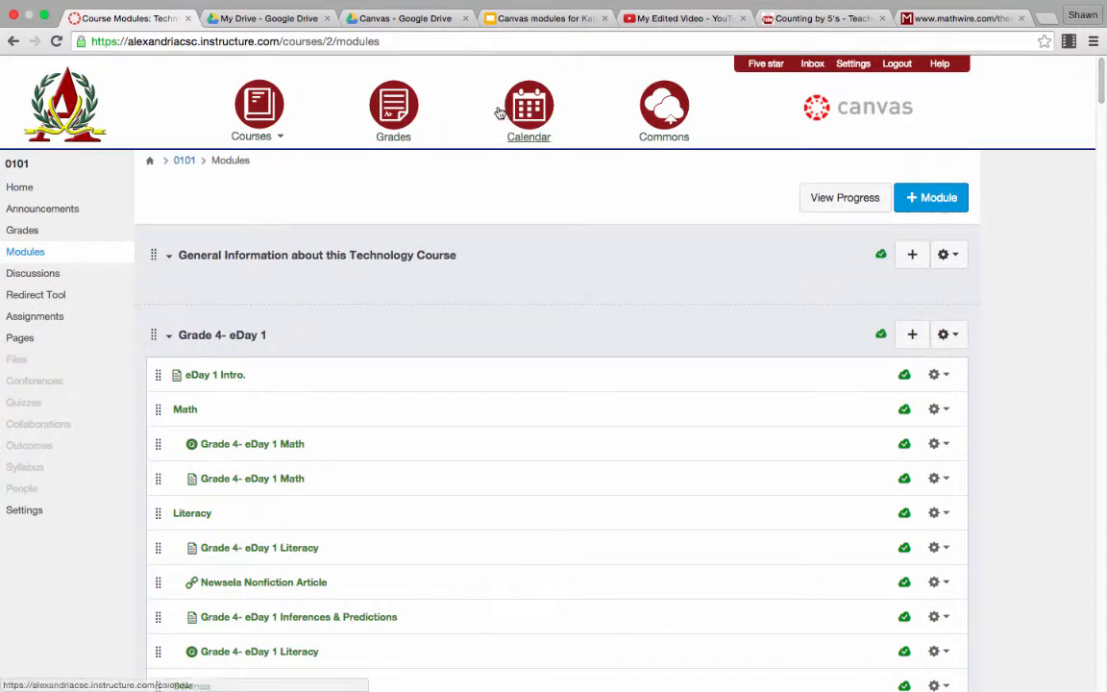
click(20, 339)
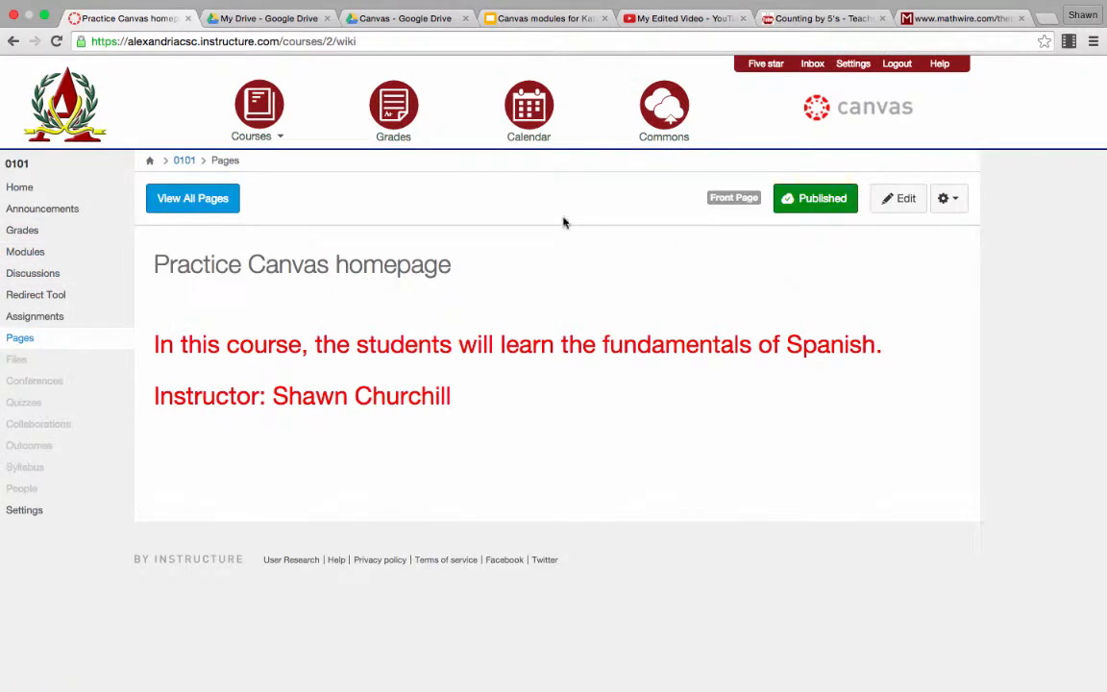
click(178, 208)
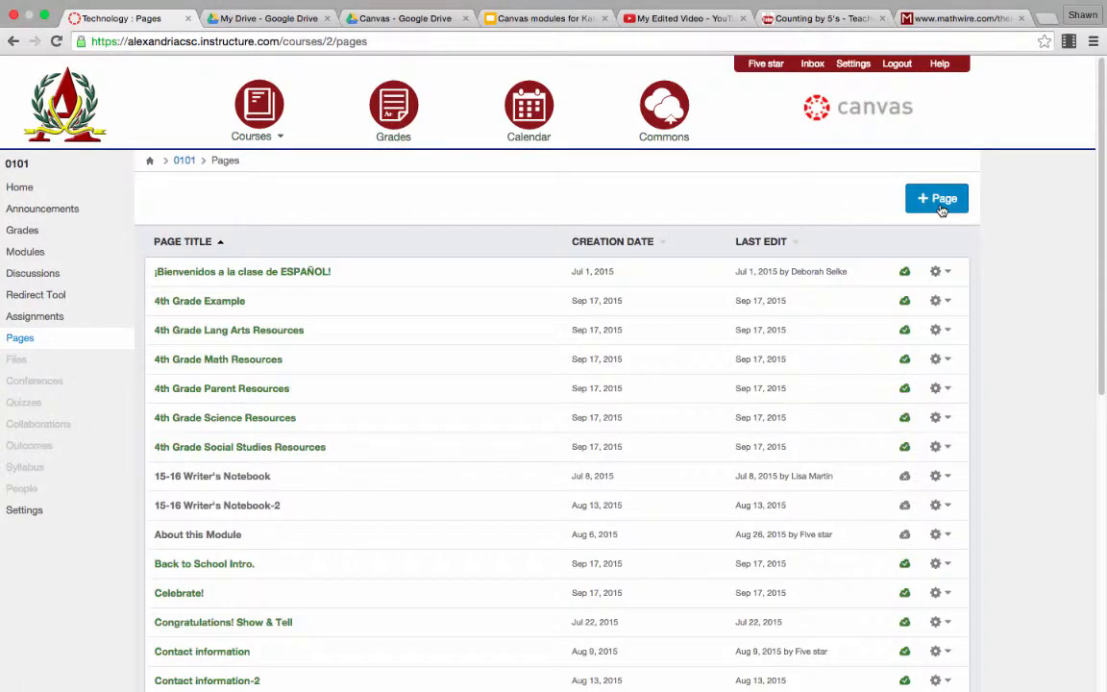
click(939, 204)
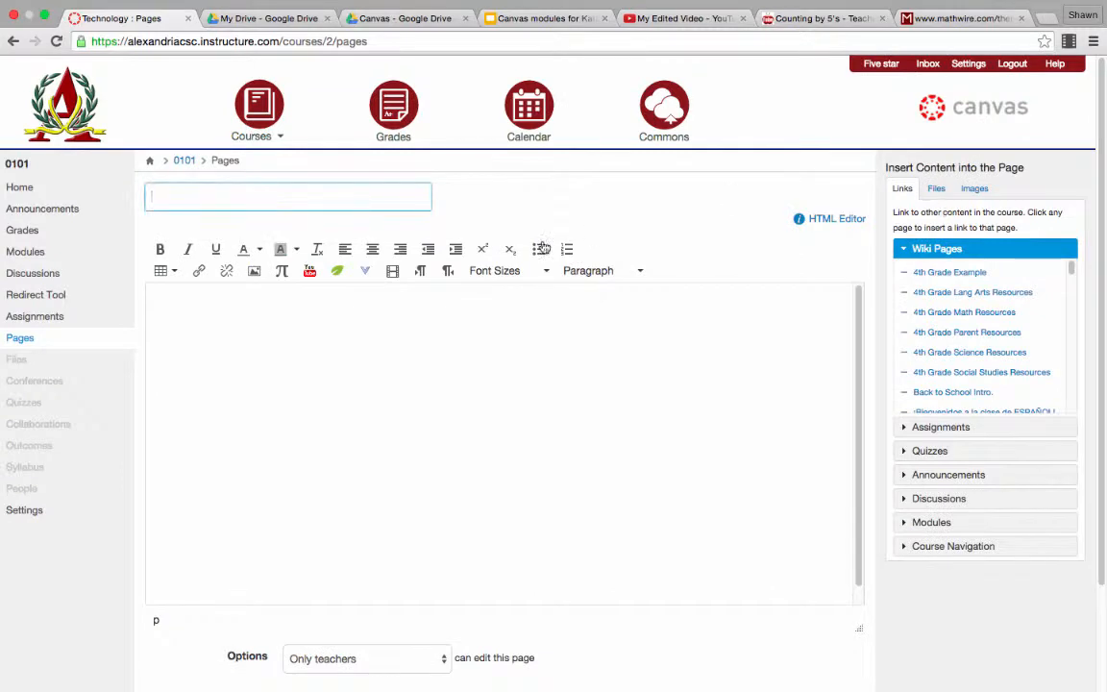
click(341, 194)
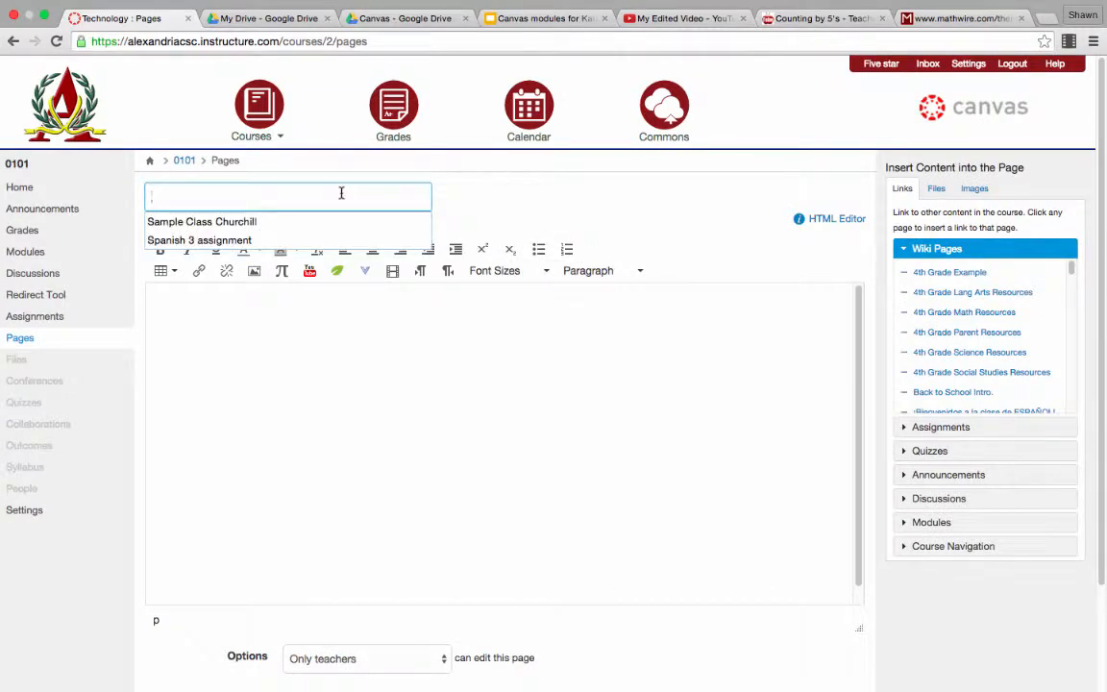
text(Count)
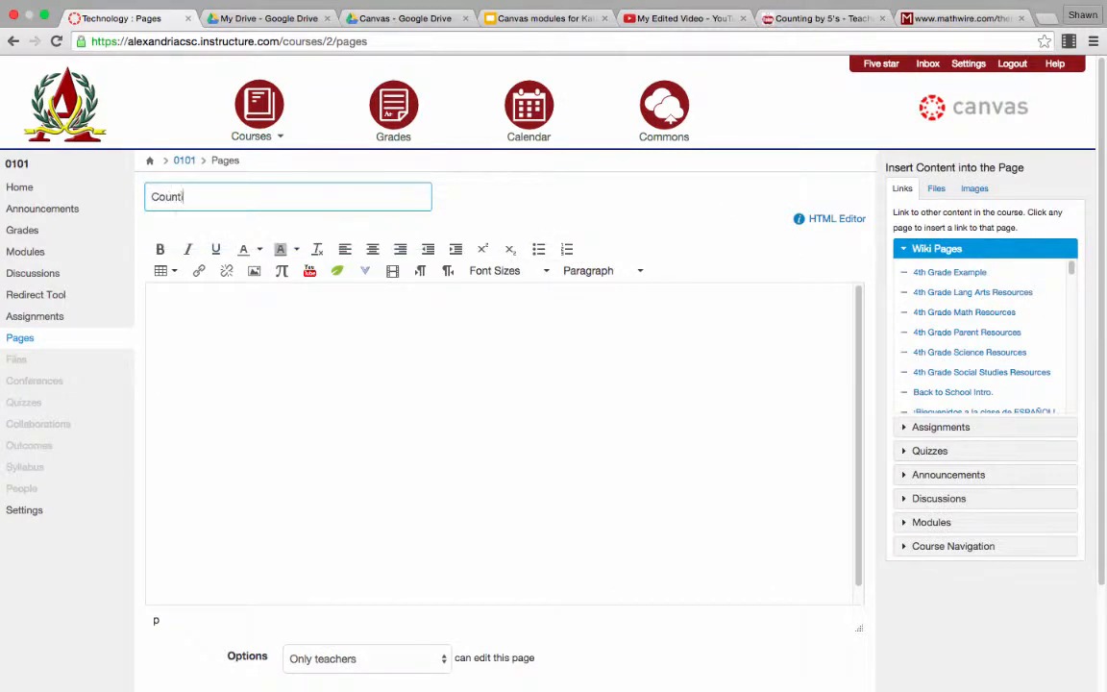
text(ing by 5 video)
Step: Write "Click HERE for Counting by 5 Video" in the body of the new page
click(268, 325)
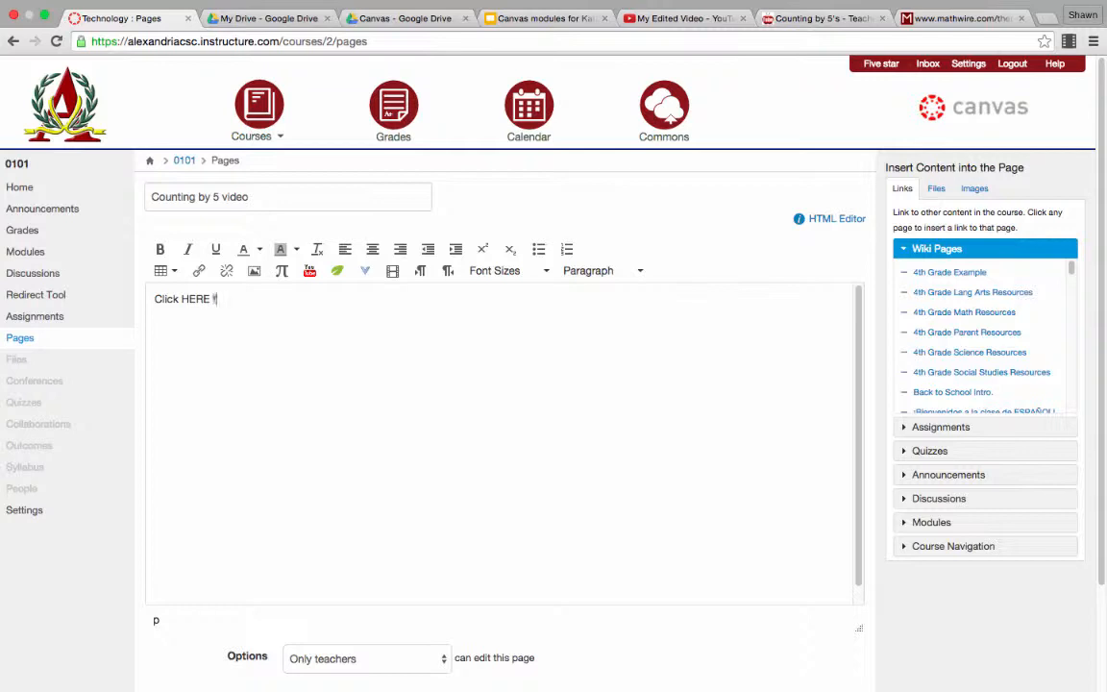
text(or Counting by 5 Video)
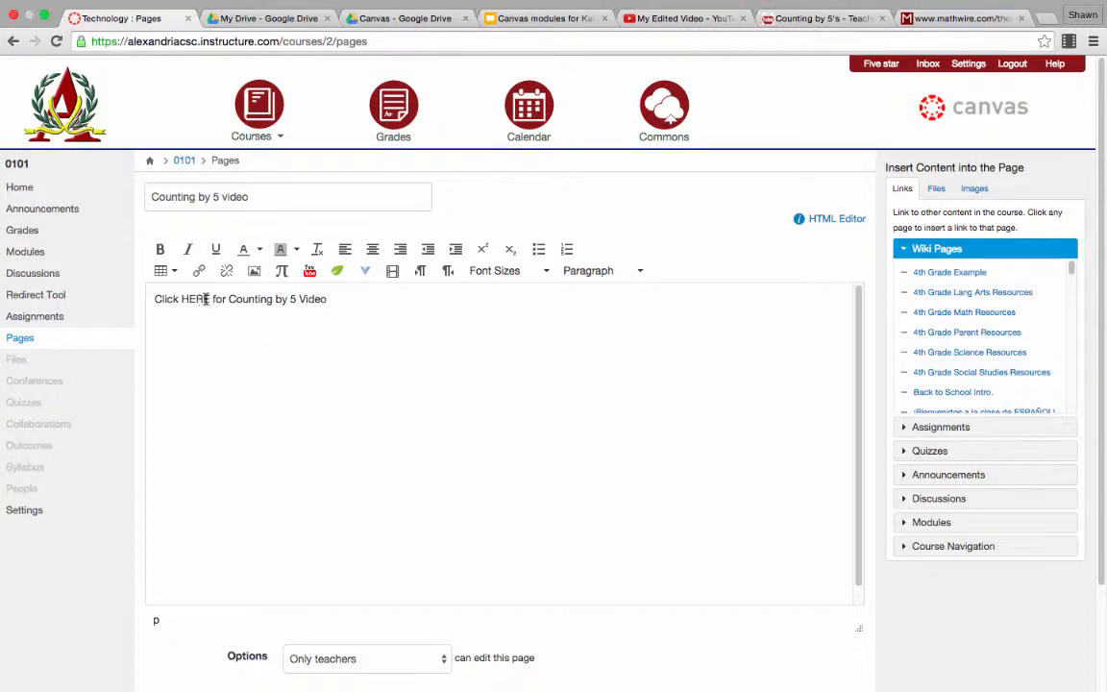
Step: Link the word "HERE" in the page text to the copied TeacherTube video URL
drag(205, 299, 179, 297)
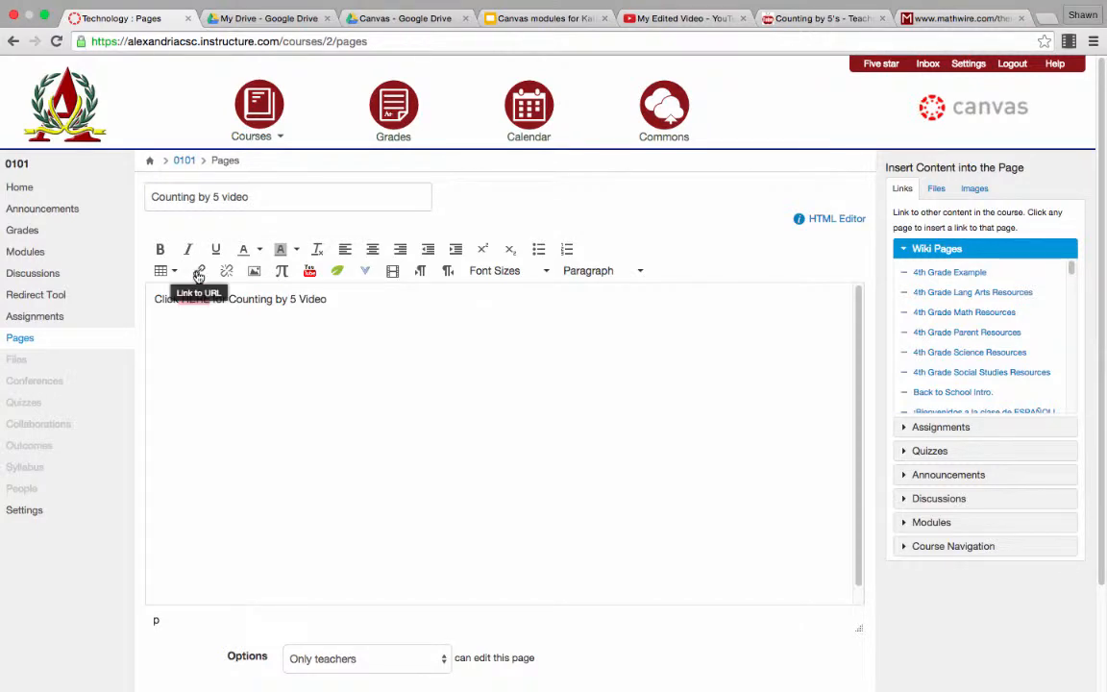
click(198, 273)
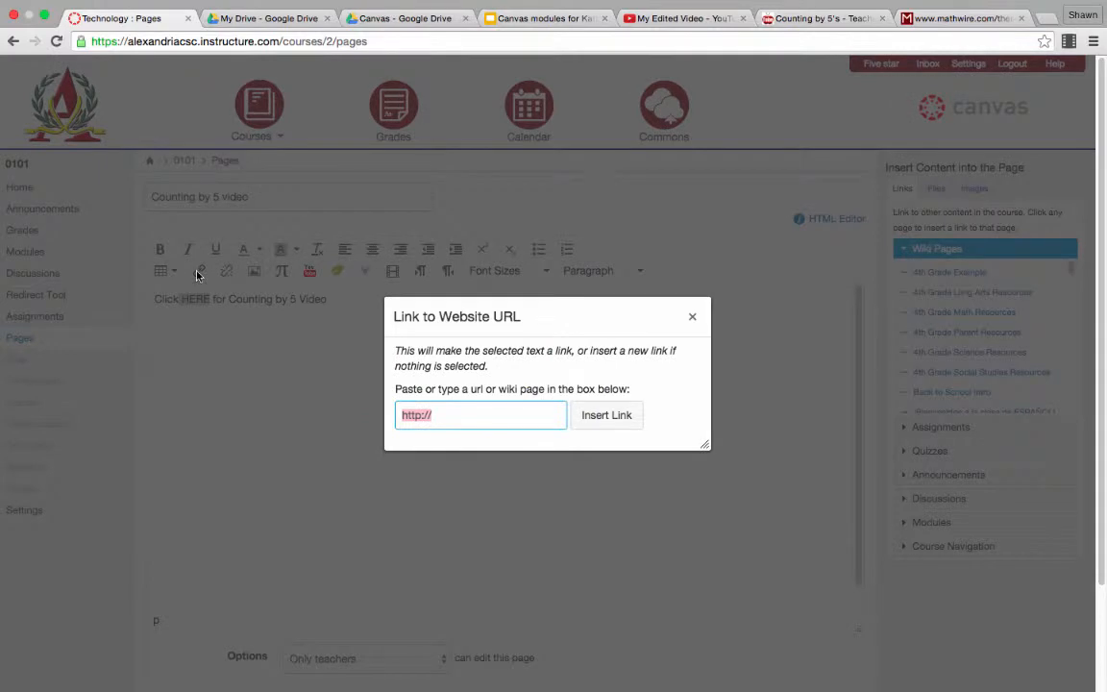
key(BackSpace)
key(super+v)
click(604, 415)
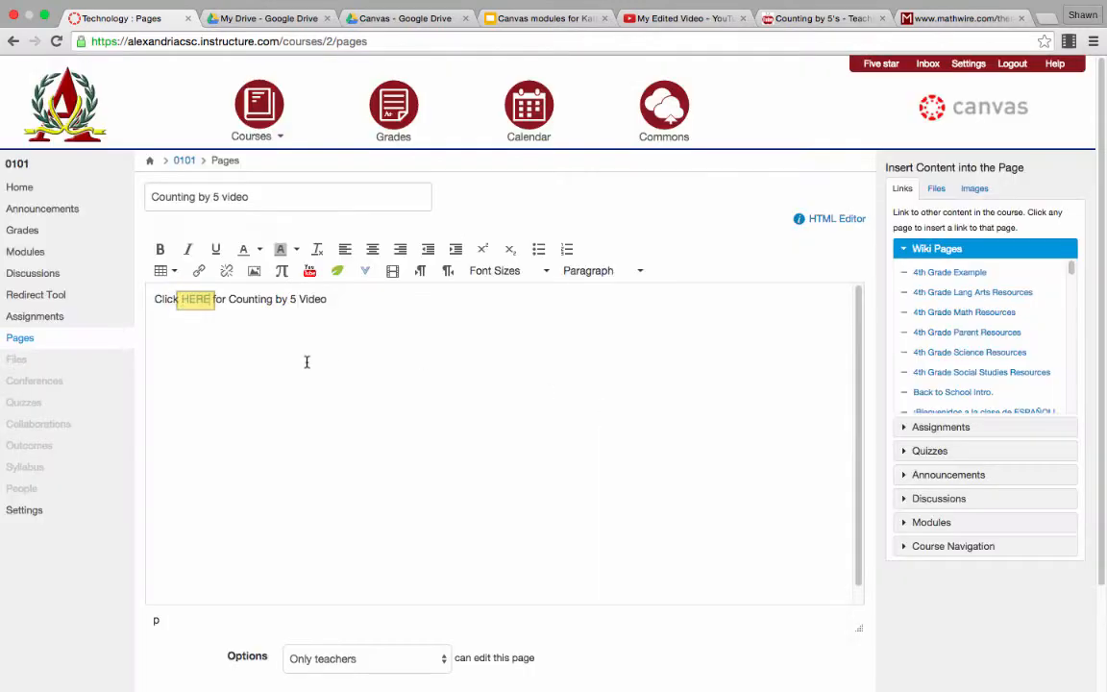
click(197, 300)
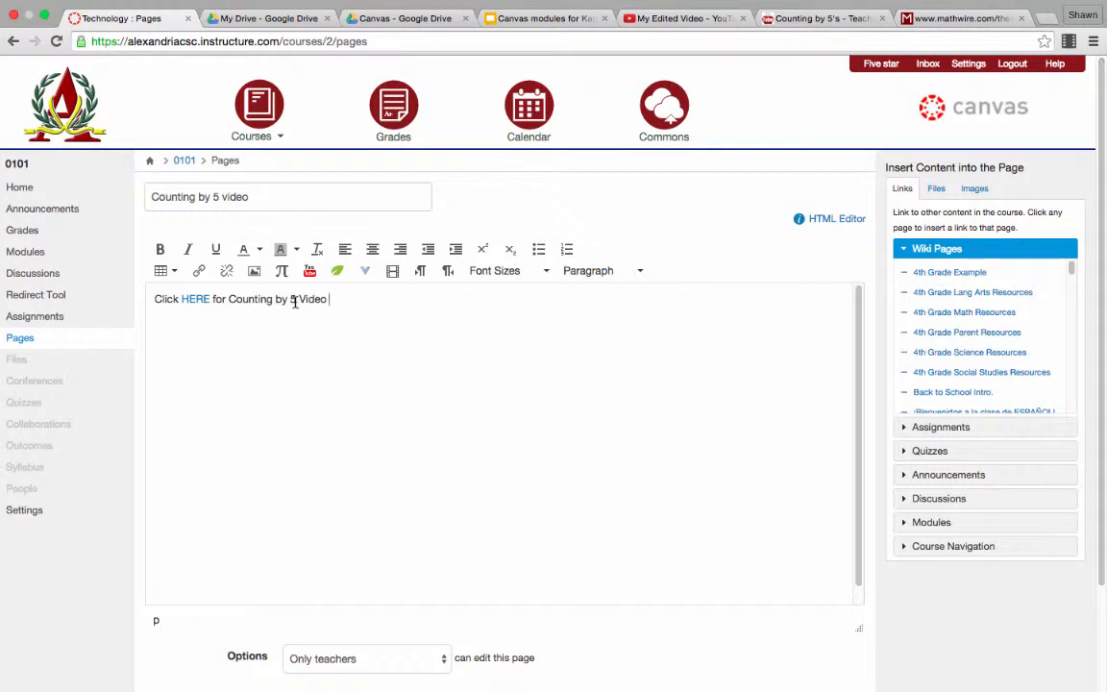
Step: Set the whole line of page text to 24pt, and save and publish the page
drag(327, 301, 153, 300)
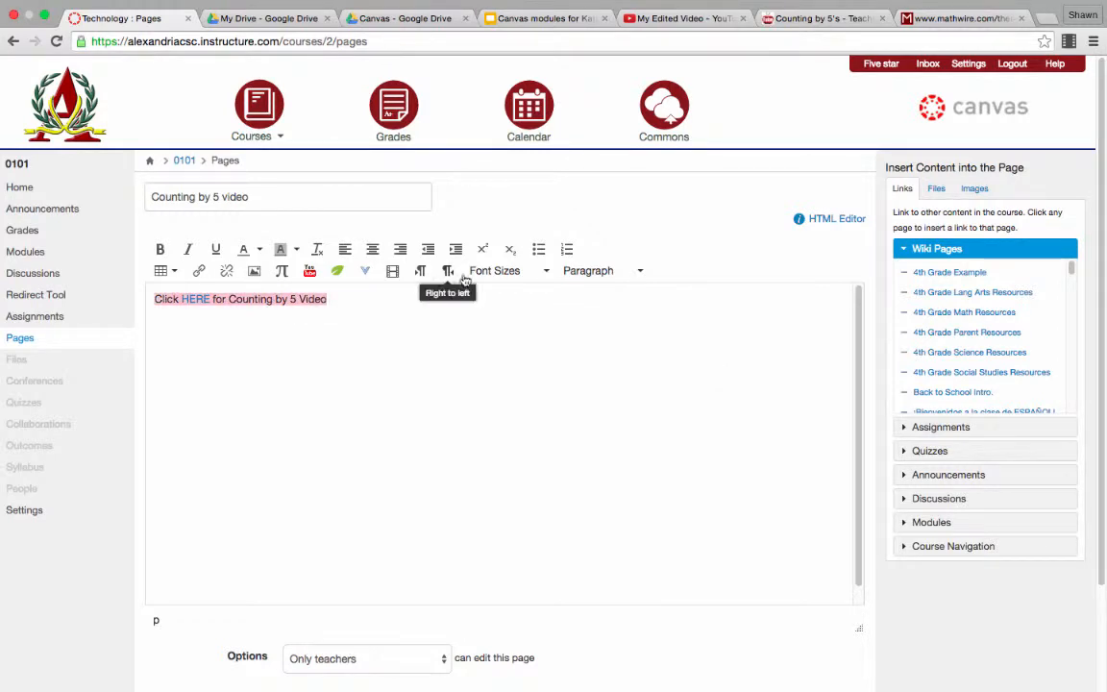
click(538, 270)
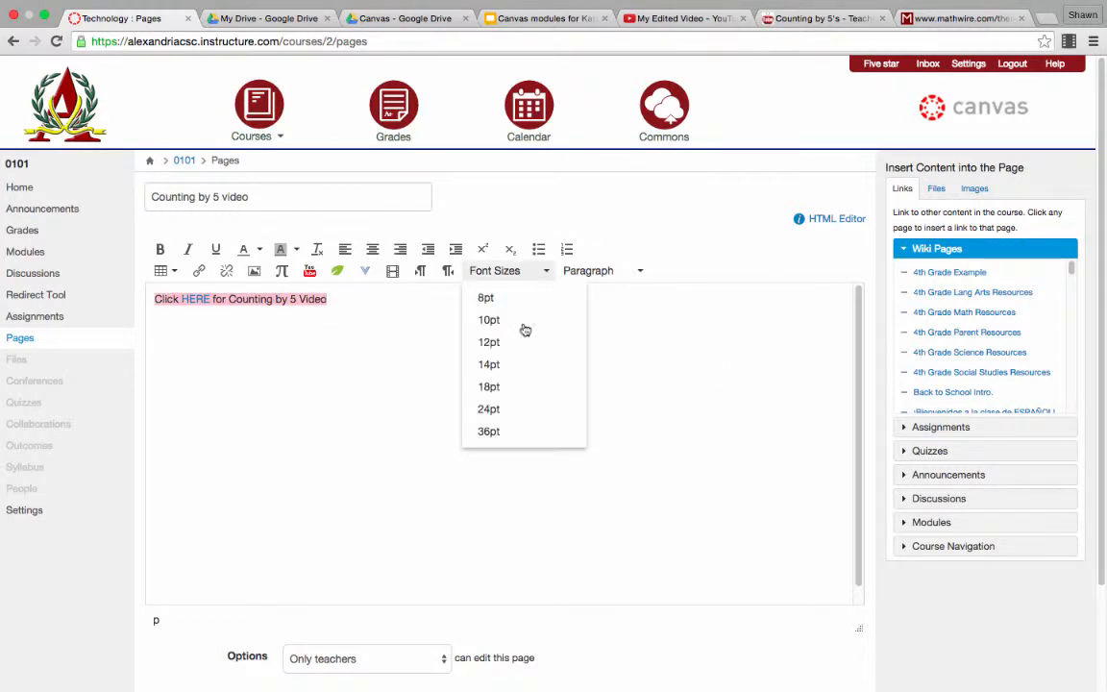
click(492, 411)
click(565, 301)
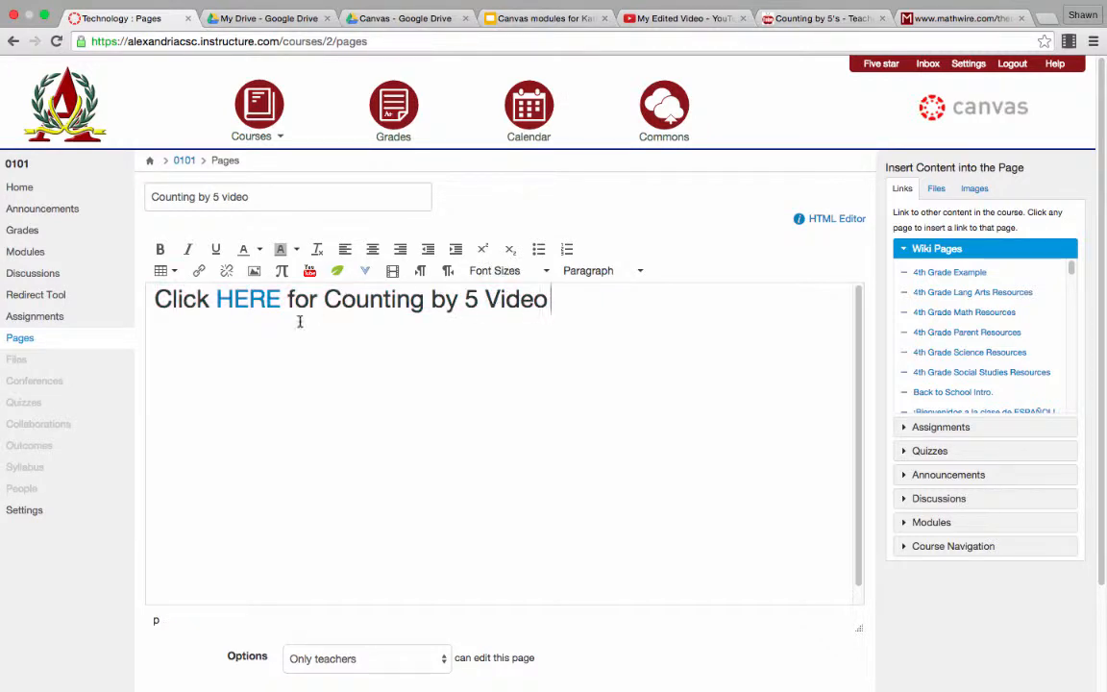
drag(566, 306, 124, 282)
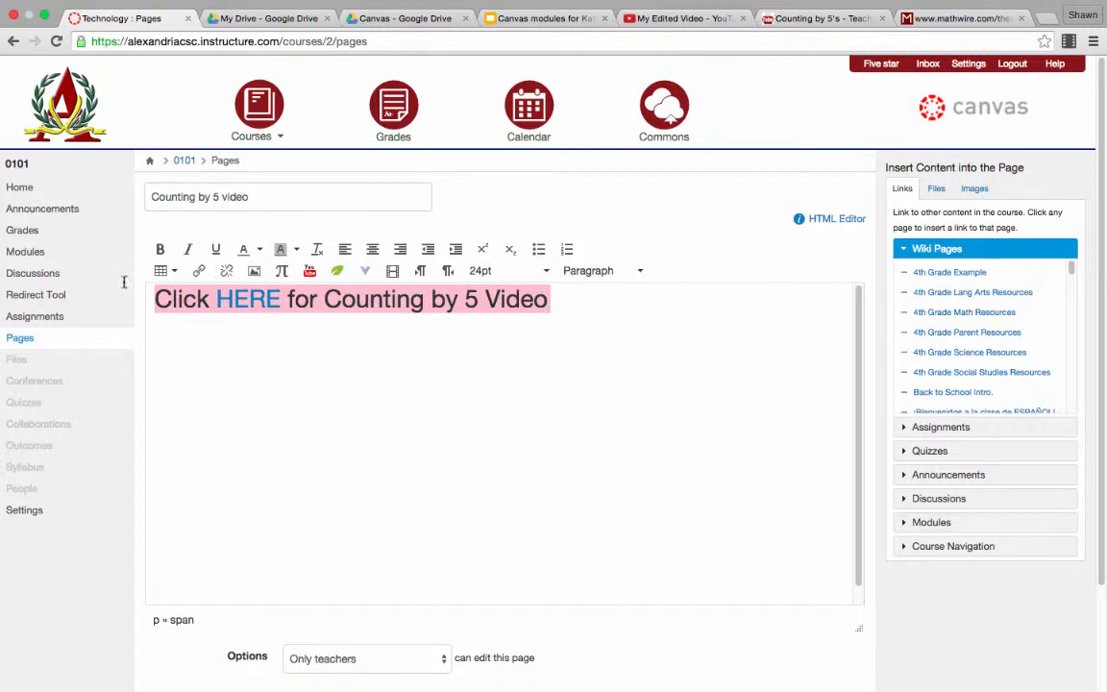
click(583, 316)
scroll(1094, 423, down, 3)
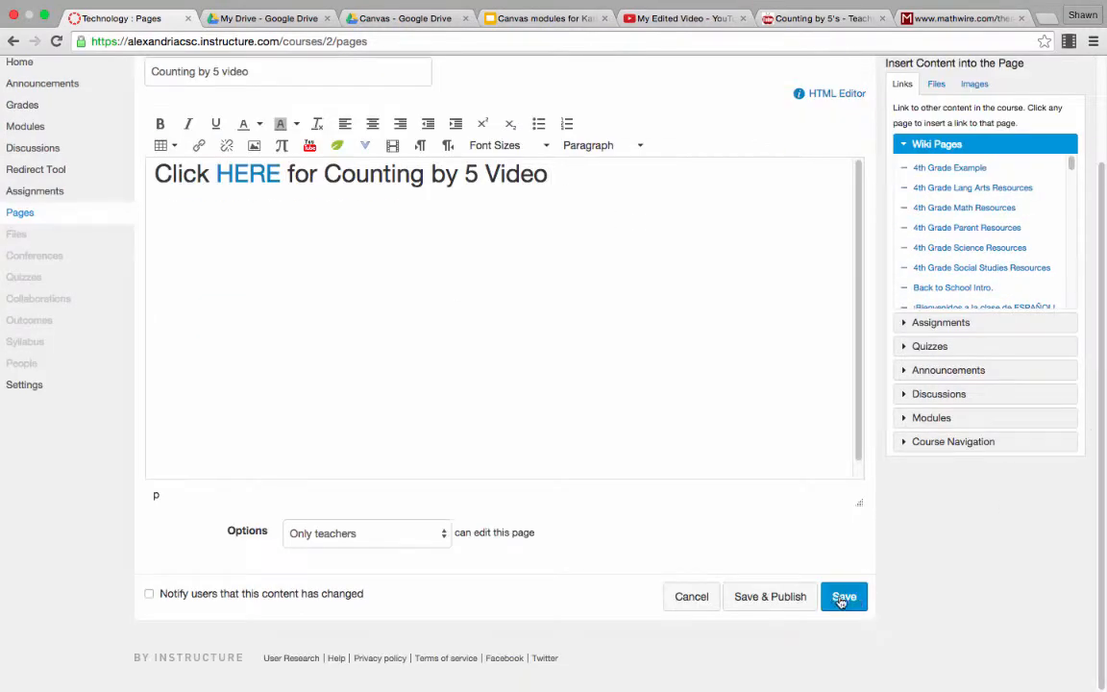
click(791, 597)
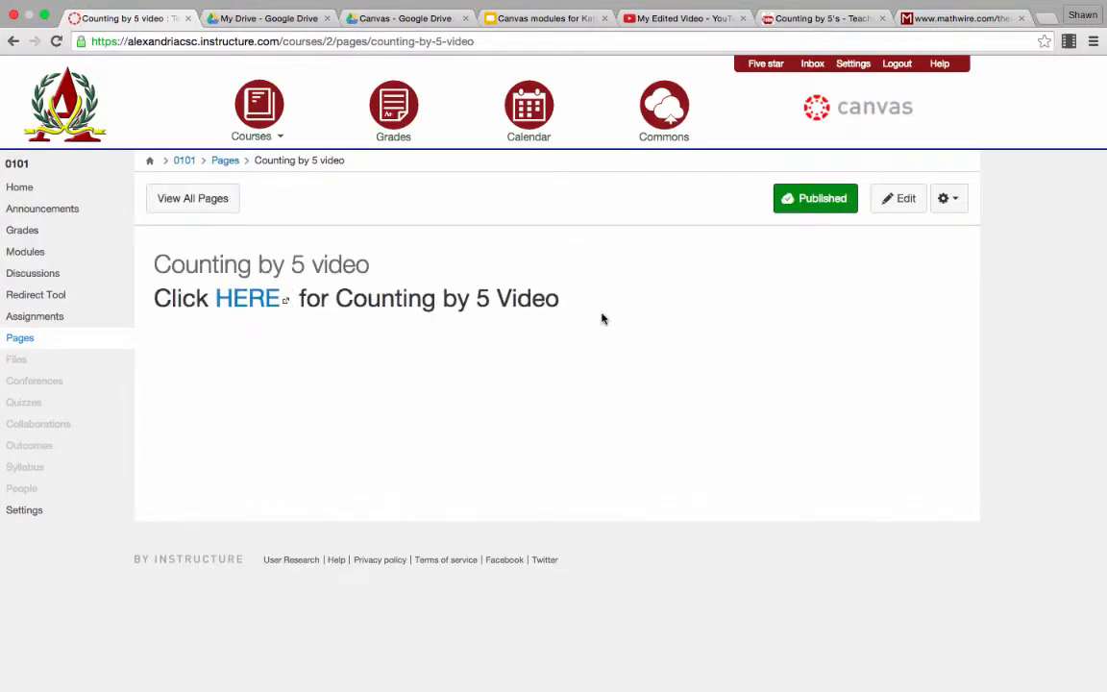
Step: In the course modules, add the existing content page "Counting by 5s video" to the "Counting by 5s" module without indentation
click(25, 252)
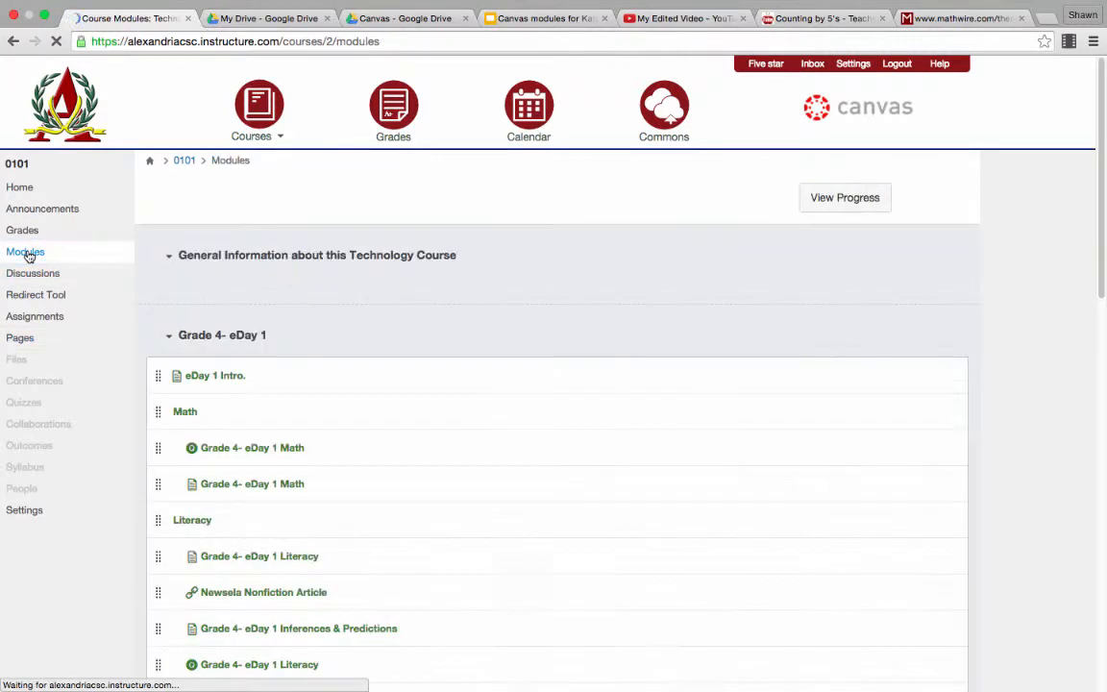
drag(1102, 91, 1090, 689)
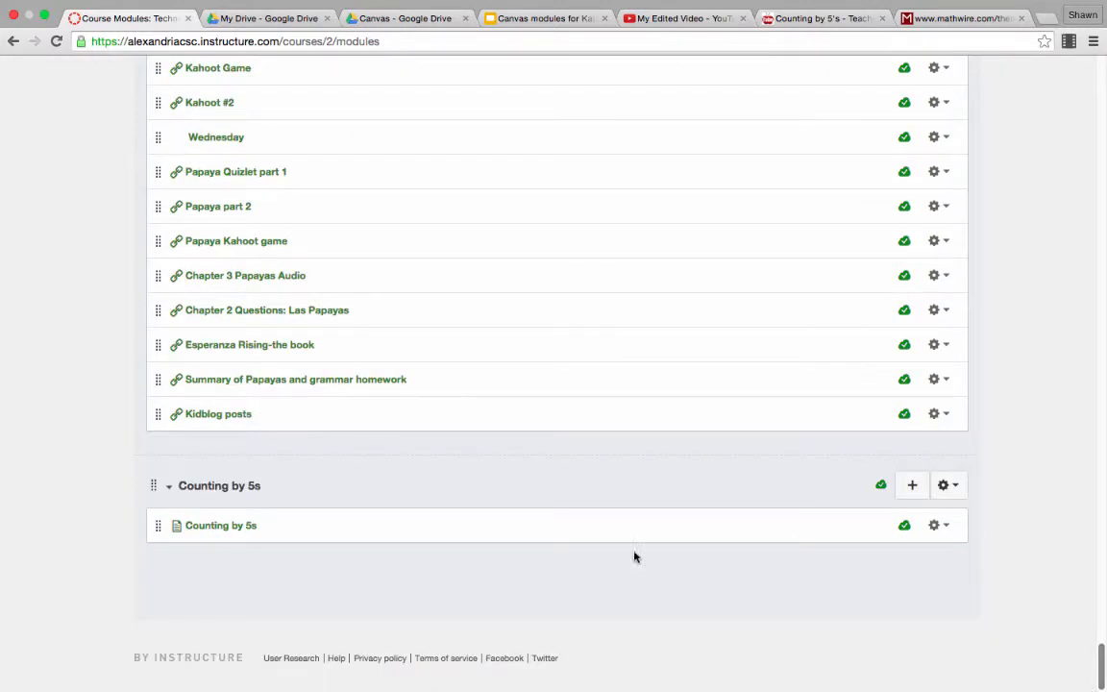
click(911, 490)
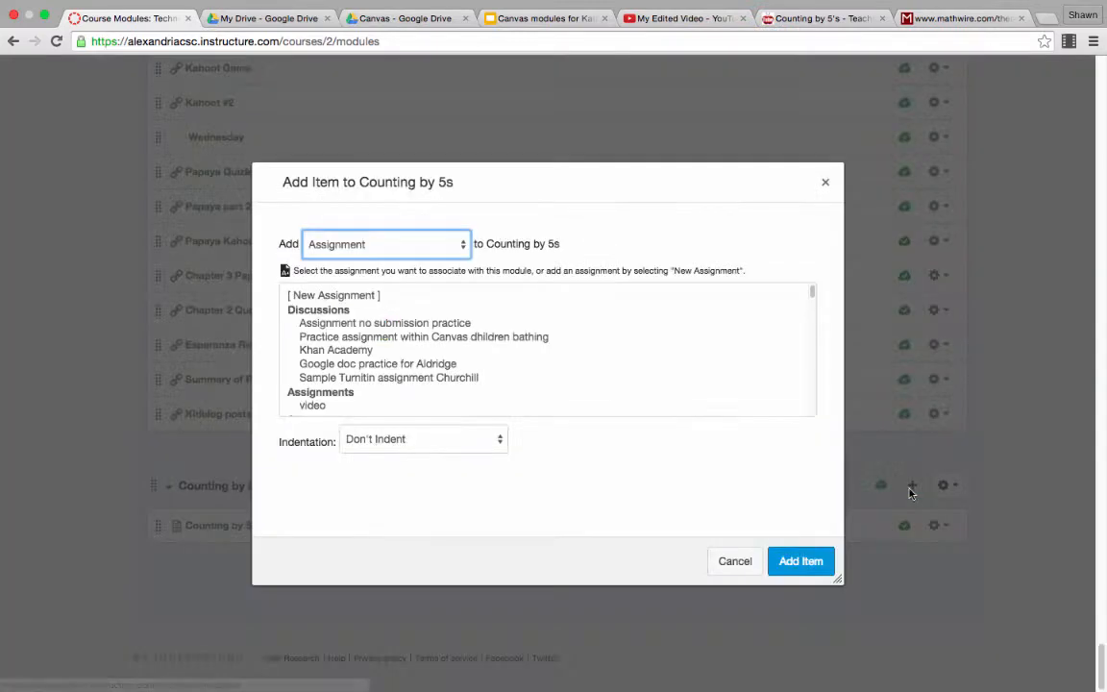
click(419, 236)
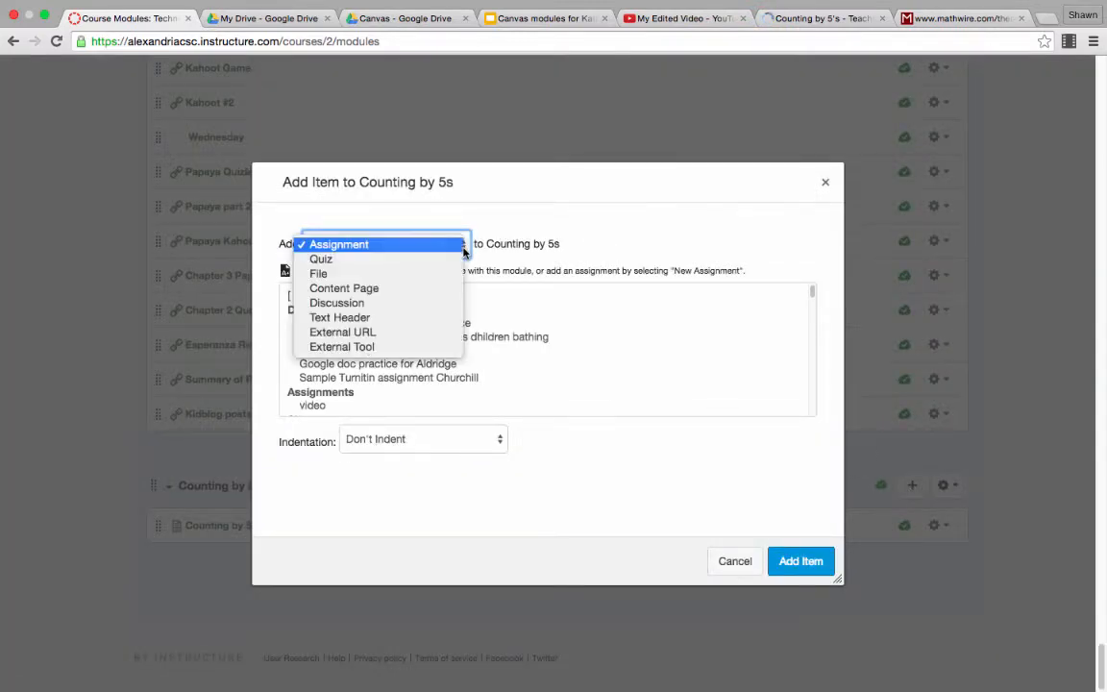
click(432, 289)
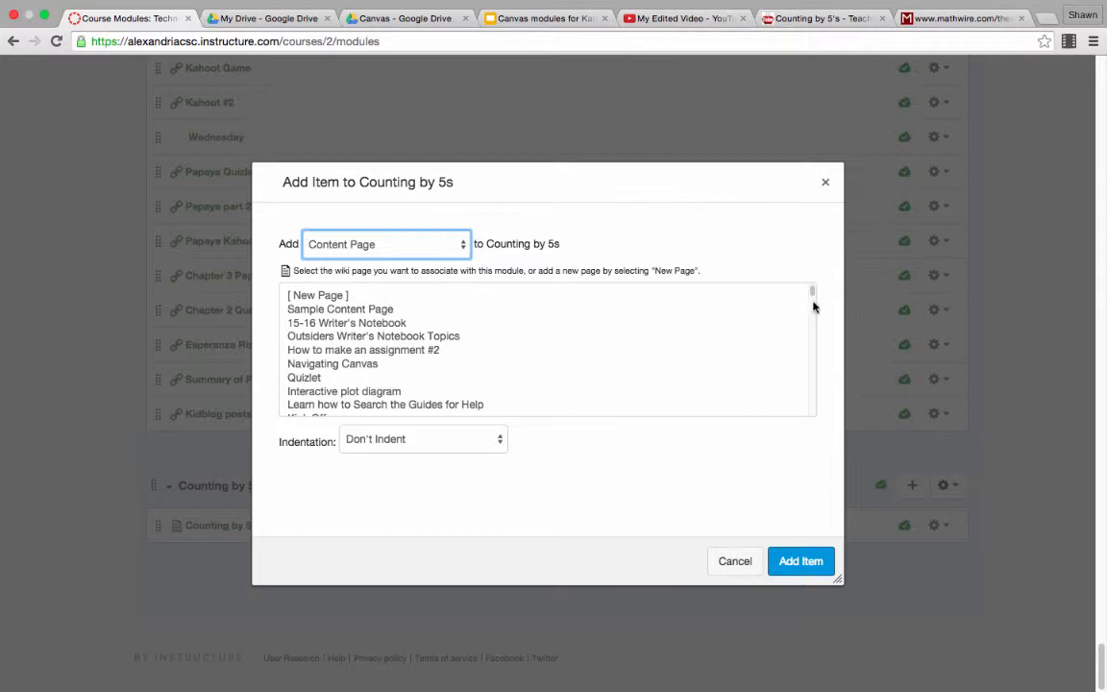
drag(813, 289, 807, 329)
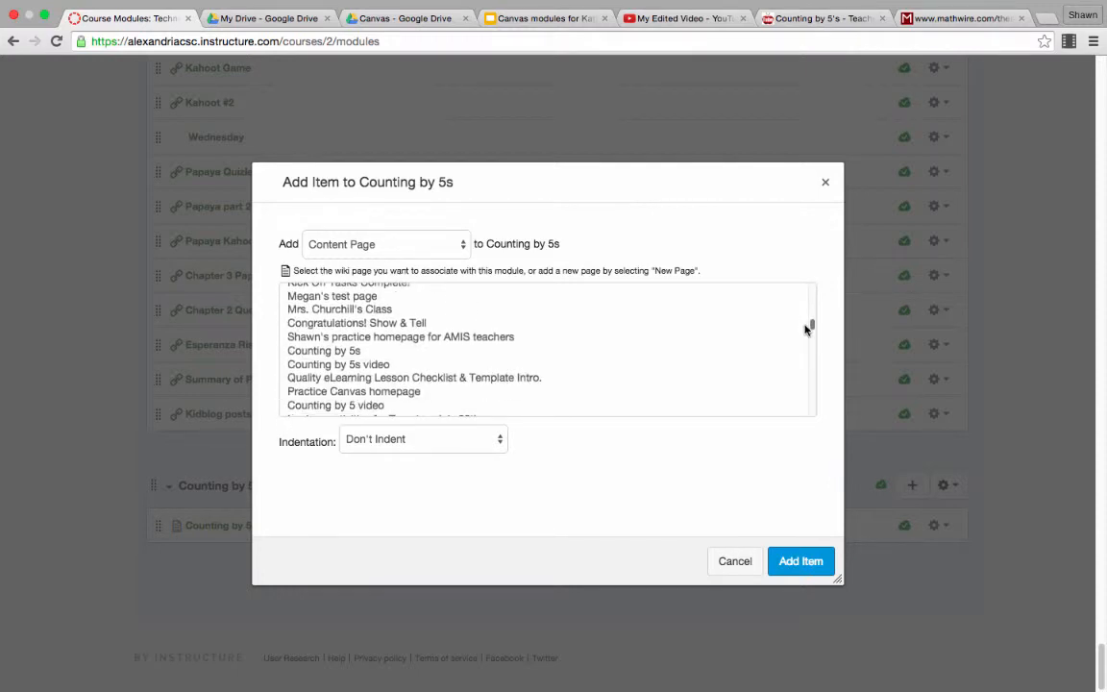
click(467, 353)
click(351, 366)
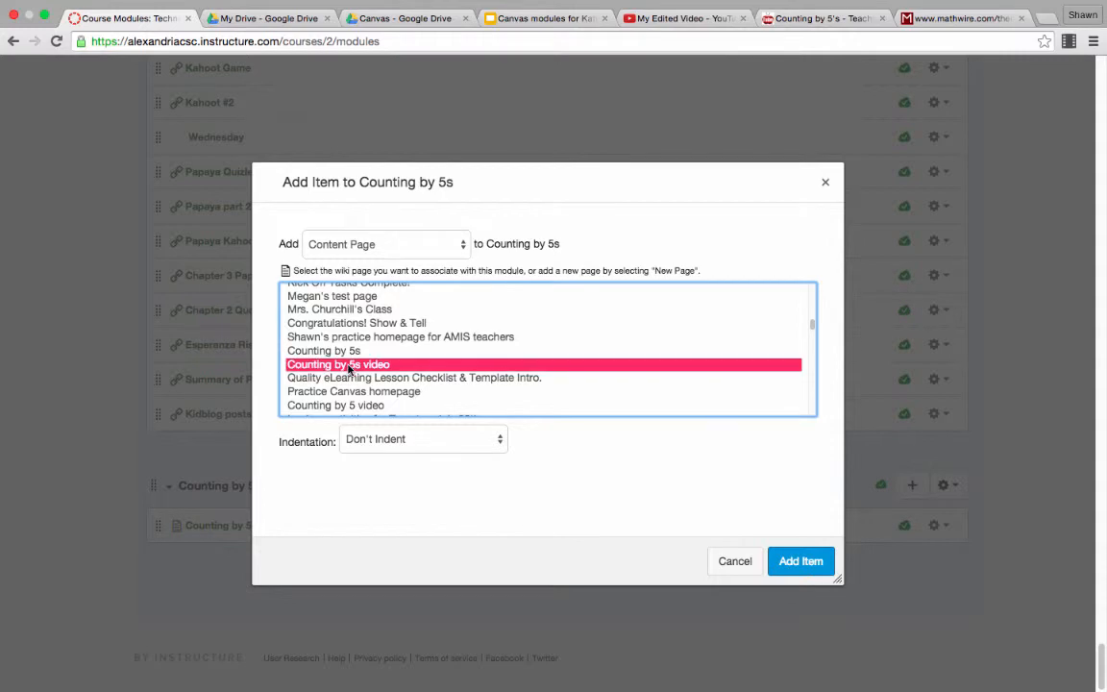
click(795, 562)
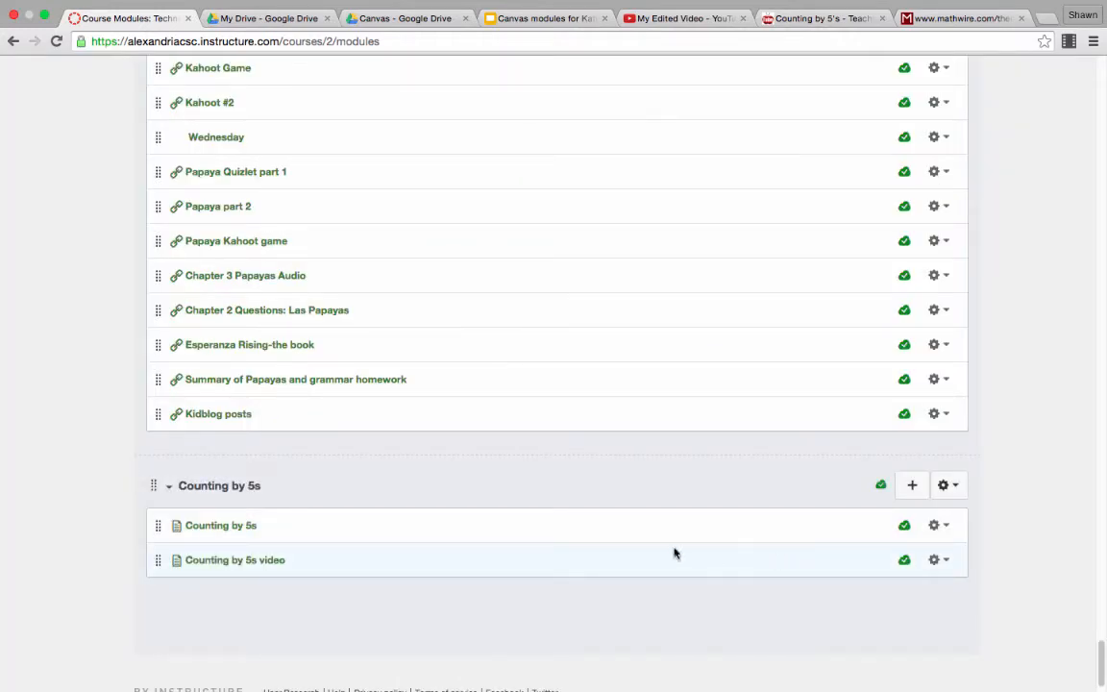
Step: View the module's "Counting by 5s" page with its embedded video, and look through the list of all course pages for the counting pages
click(244, 533)
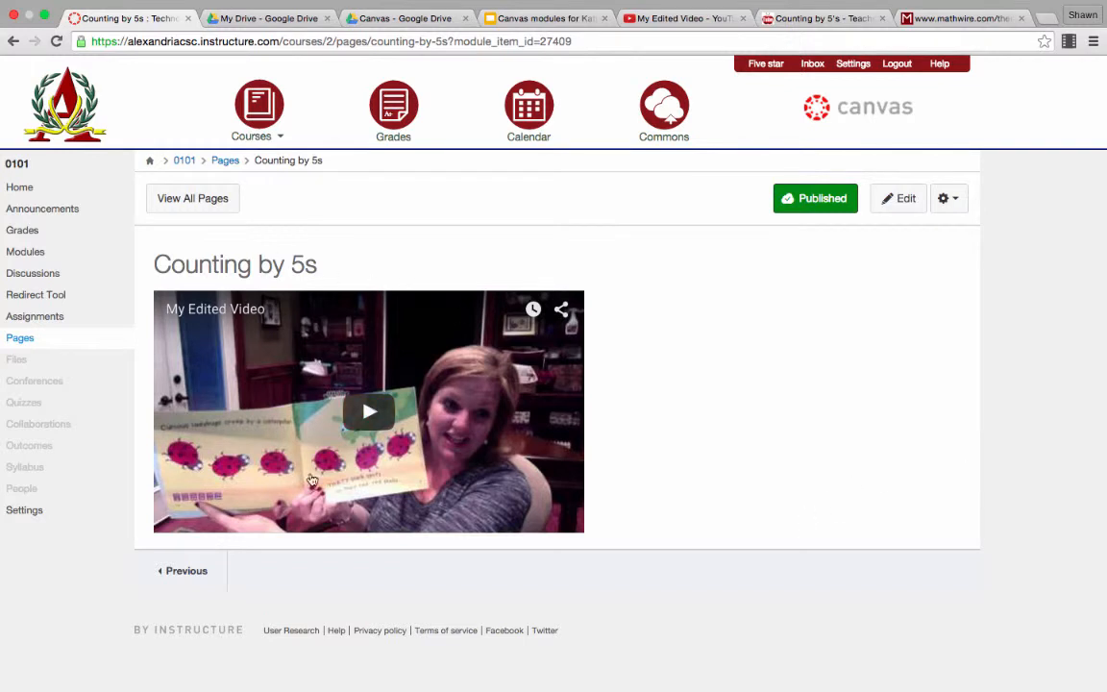
click(191, 198)
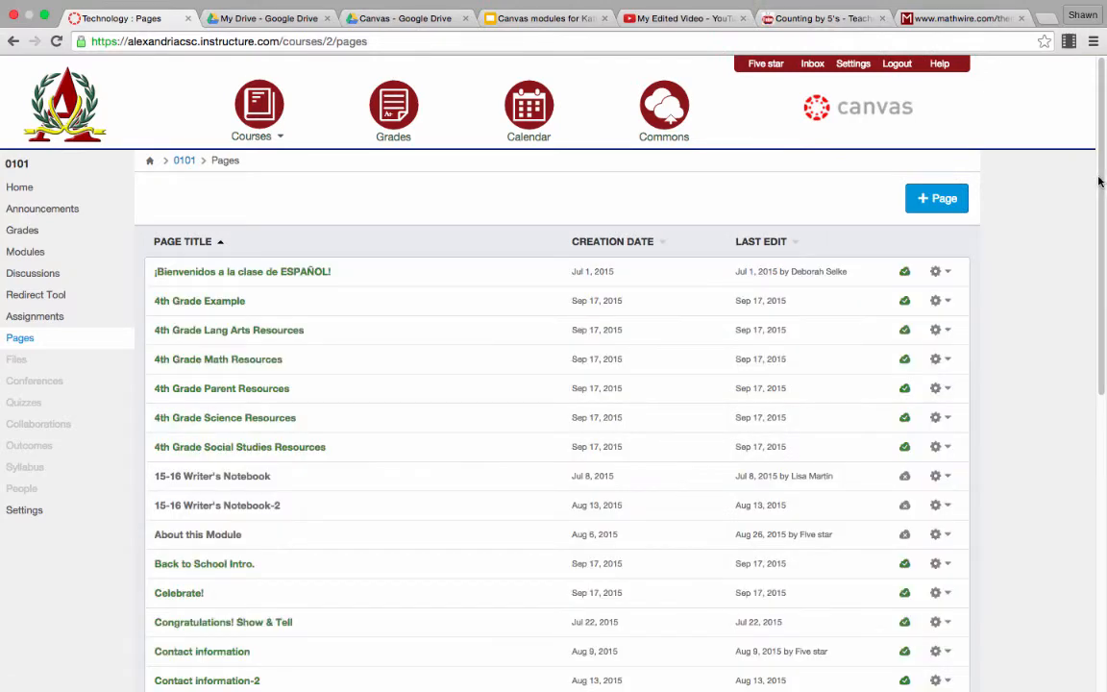
drag(1100, 181, 1095, 574)
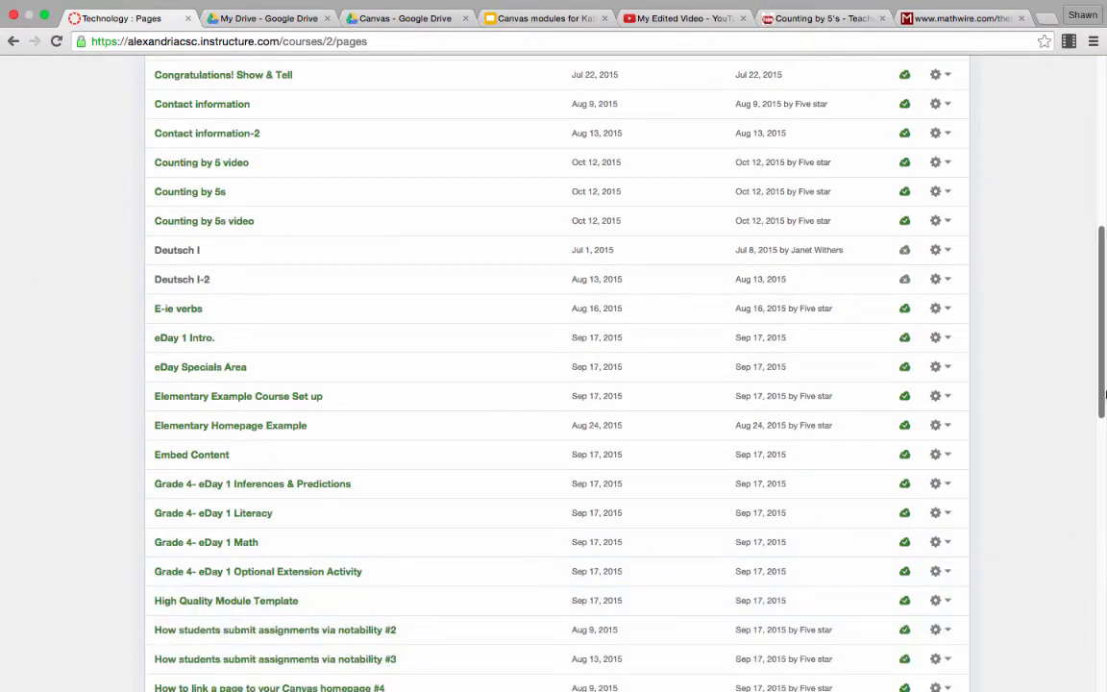
drag(1102, 387, 1104, 327)
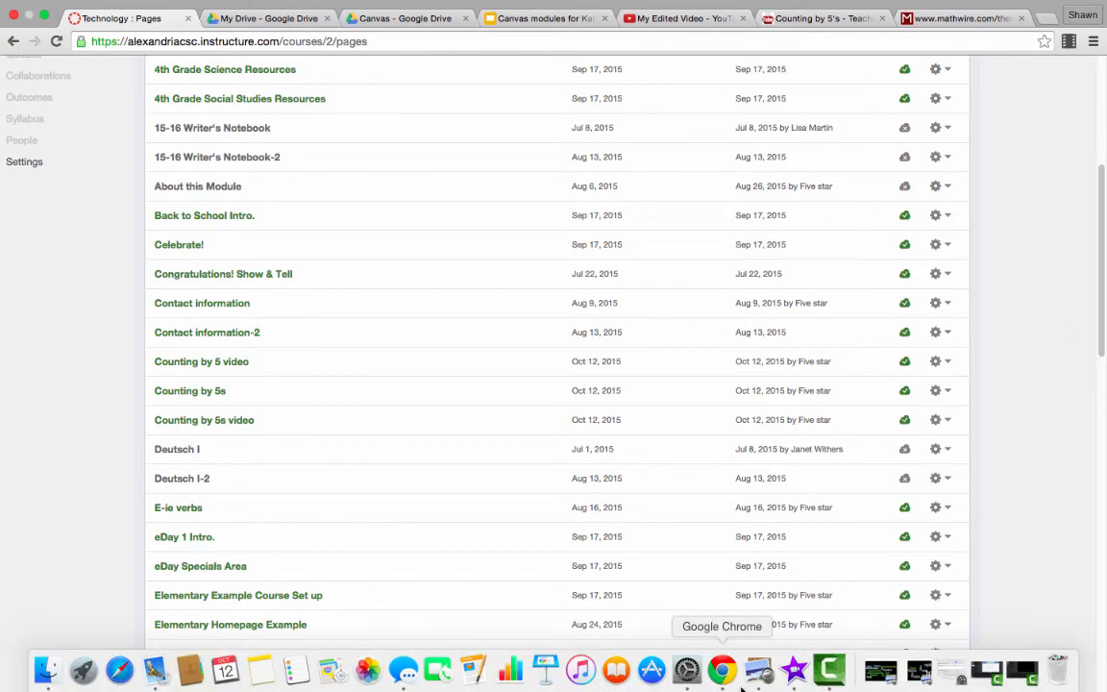
click(832, 672)
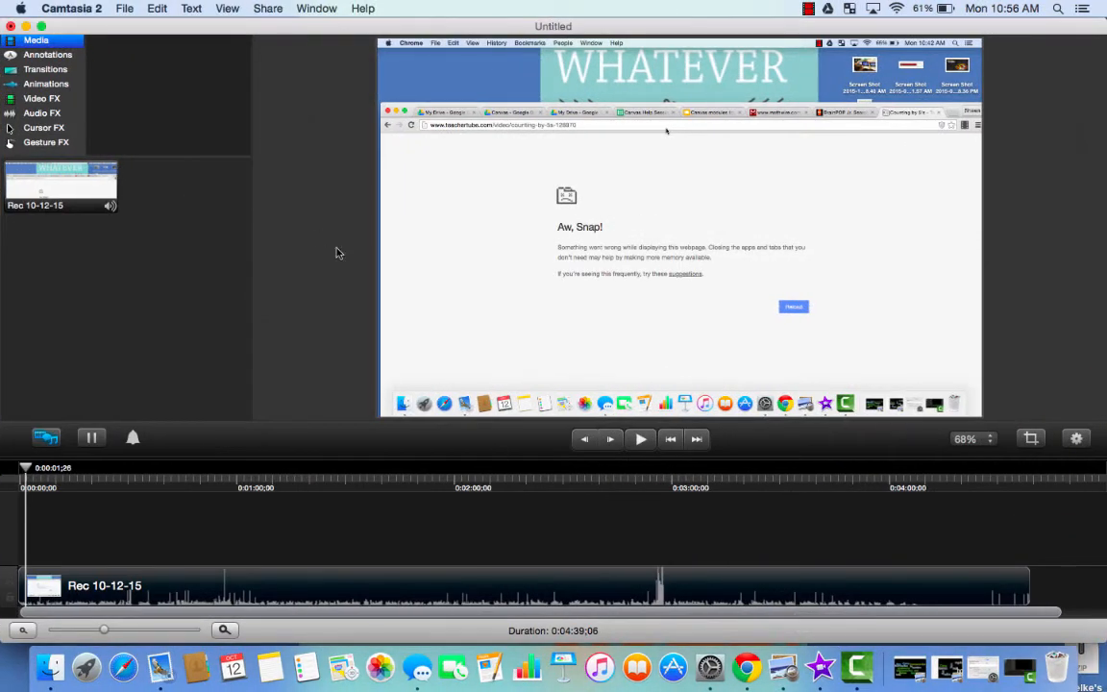
click(808, 9)
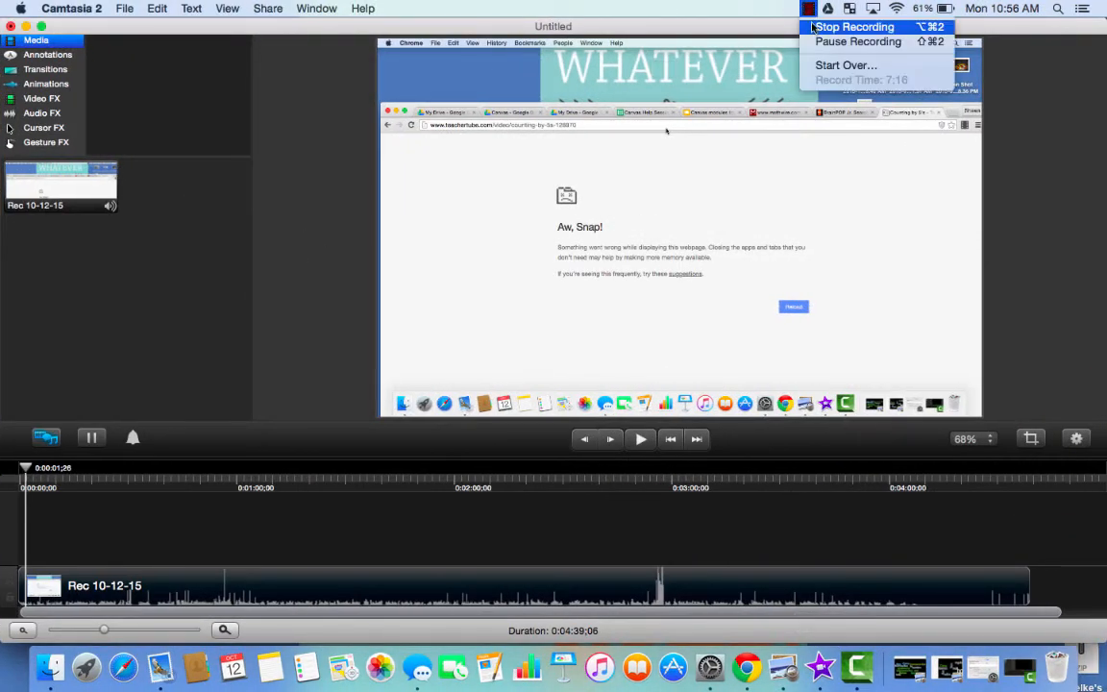